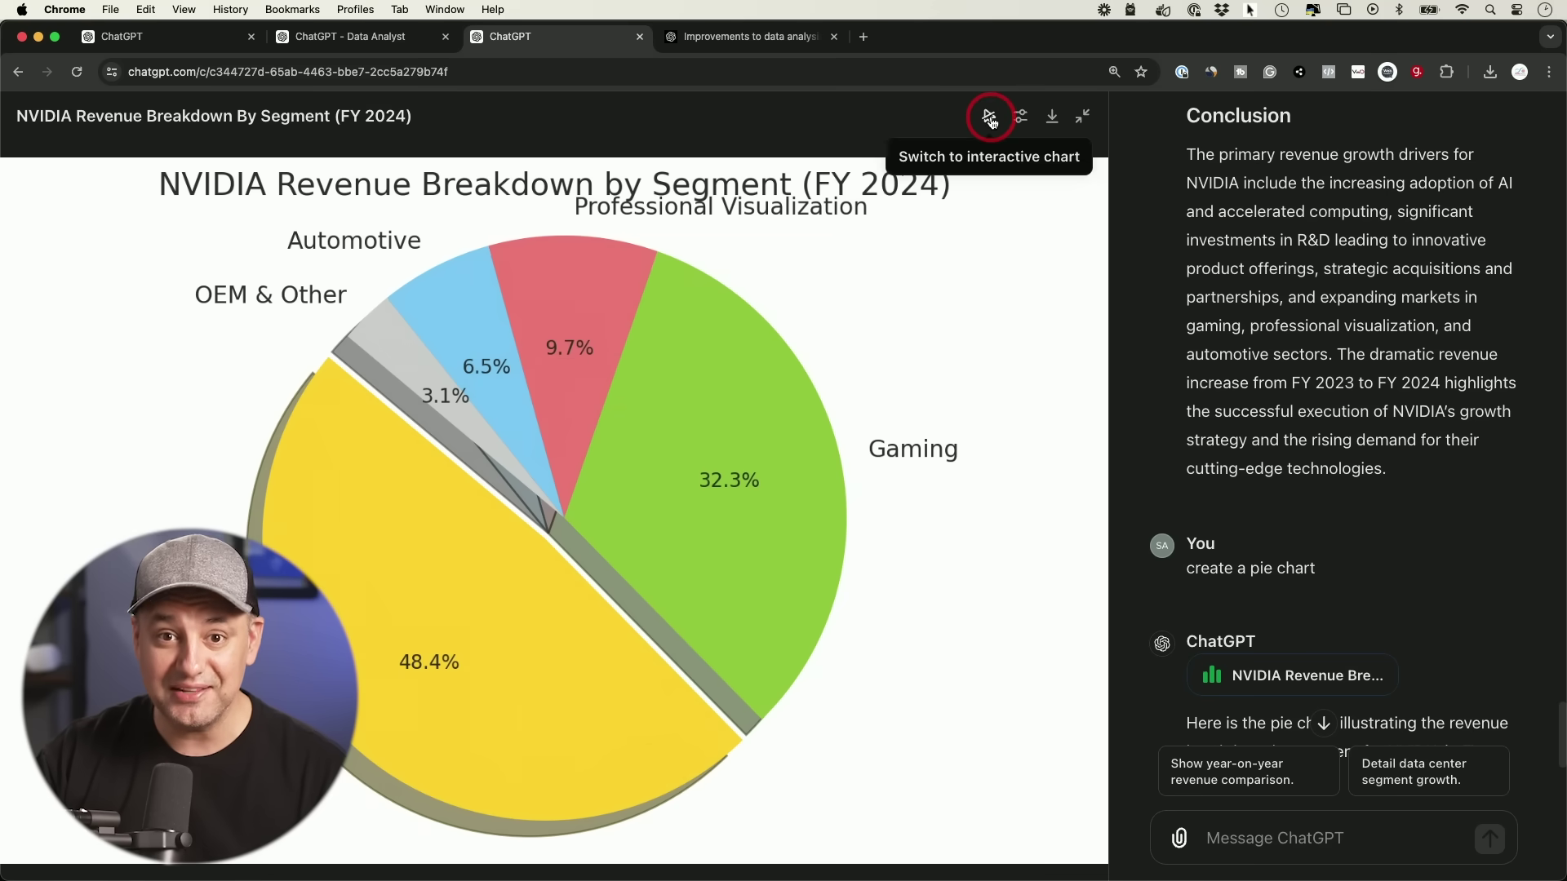
# - Make the revenue pie chart interactive with a red Data Center slice, then widen and reference table columns
pyautogui.click(990, 118)
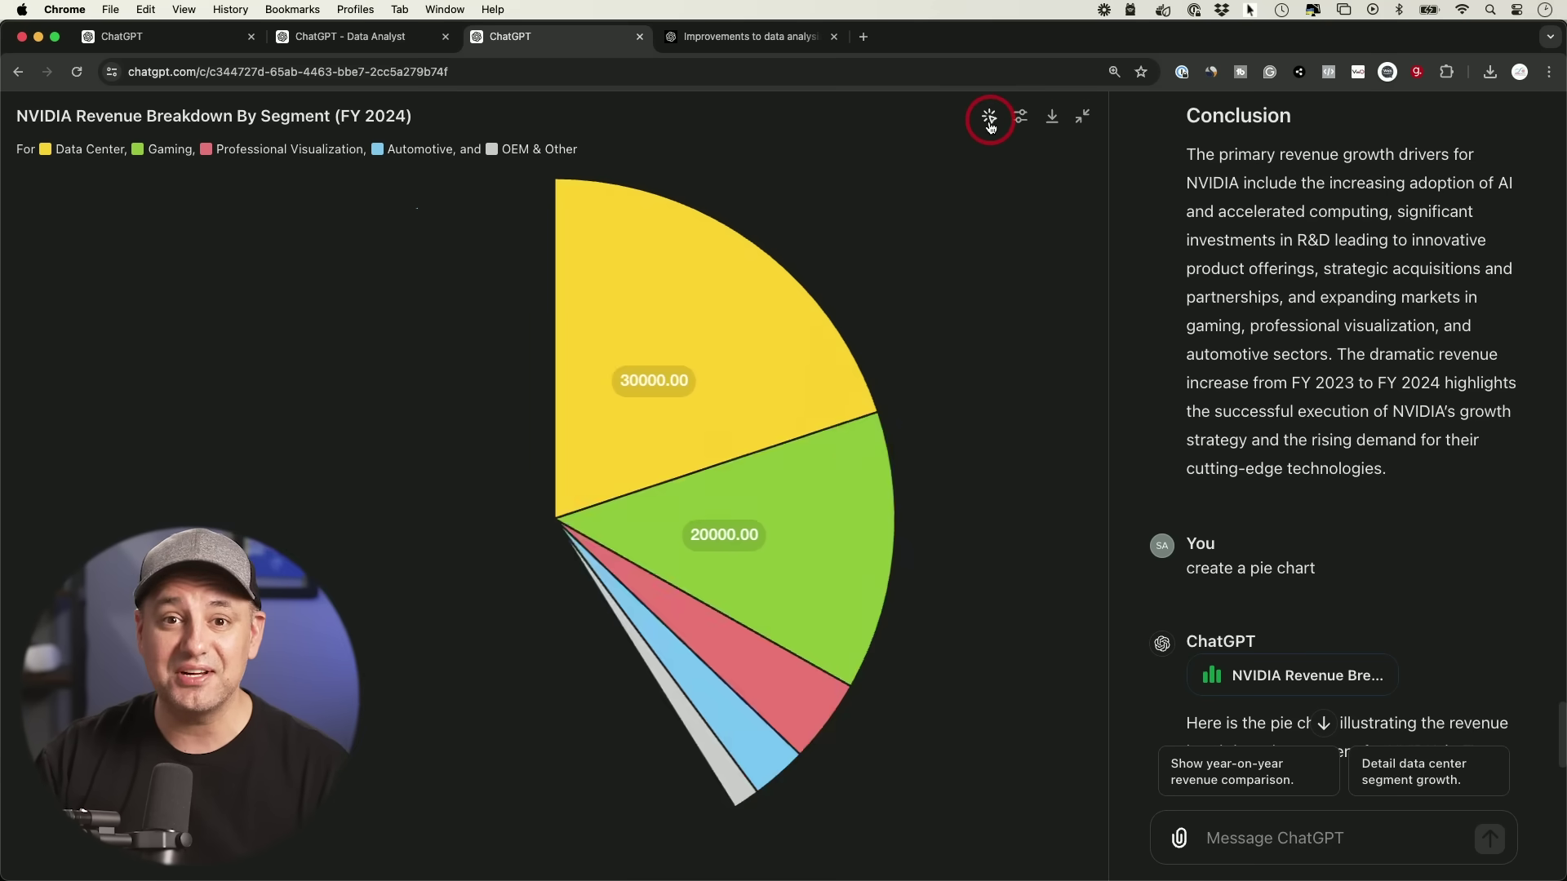
pyautogui.click(1299, 200)
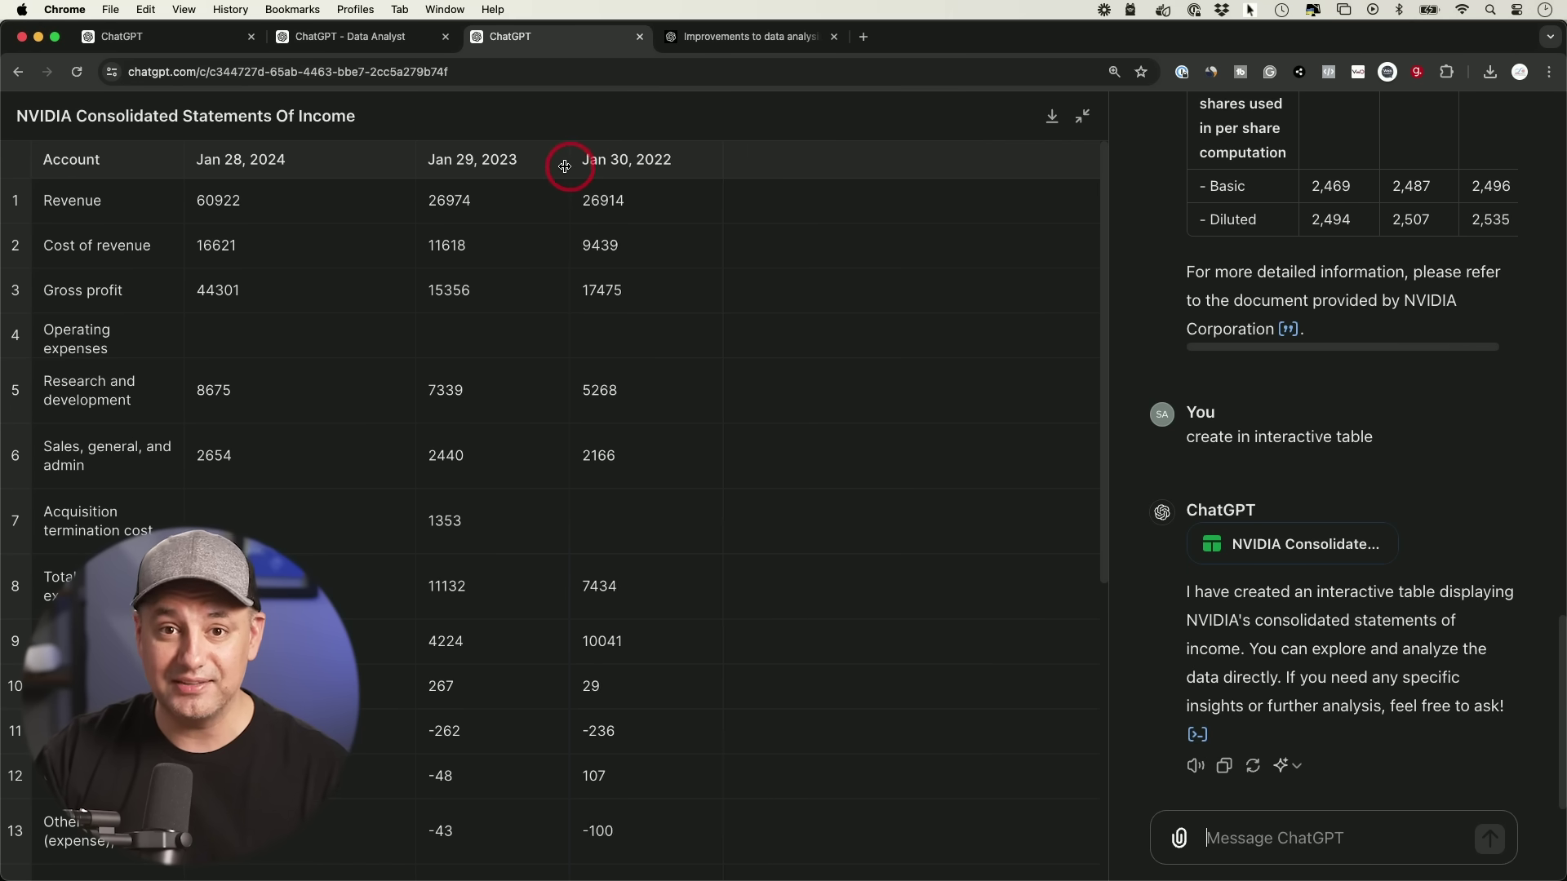
pyautogui.moveTo(413, 161)
pyautogui.mouseDown()
pyautogui.moveTo(329, 164)
pyautogui.moveTo(455, 164)
pyautogui.moveTo(428, 169)
pyautogui.mouseUp()
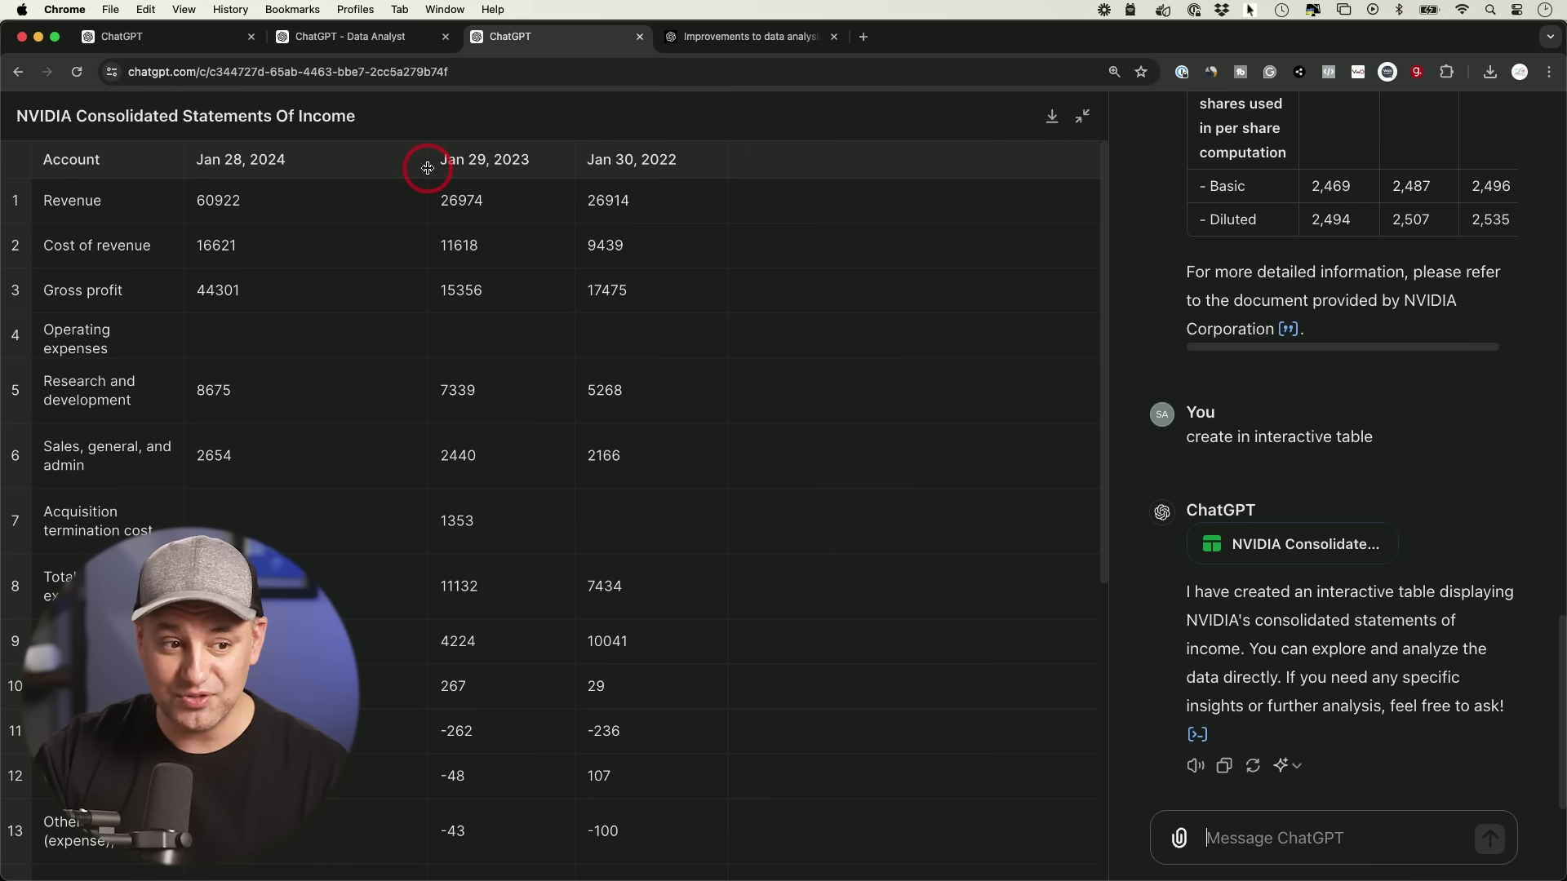
pyautogui.click(477, 163)
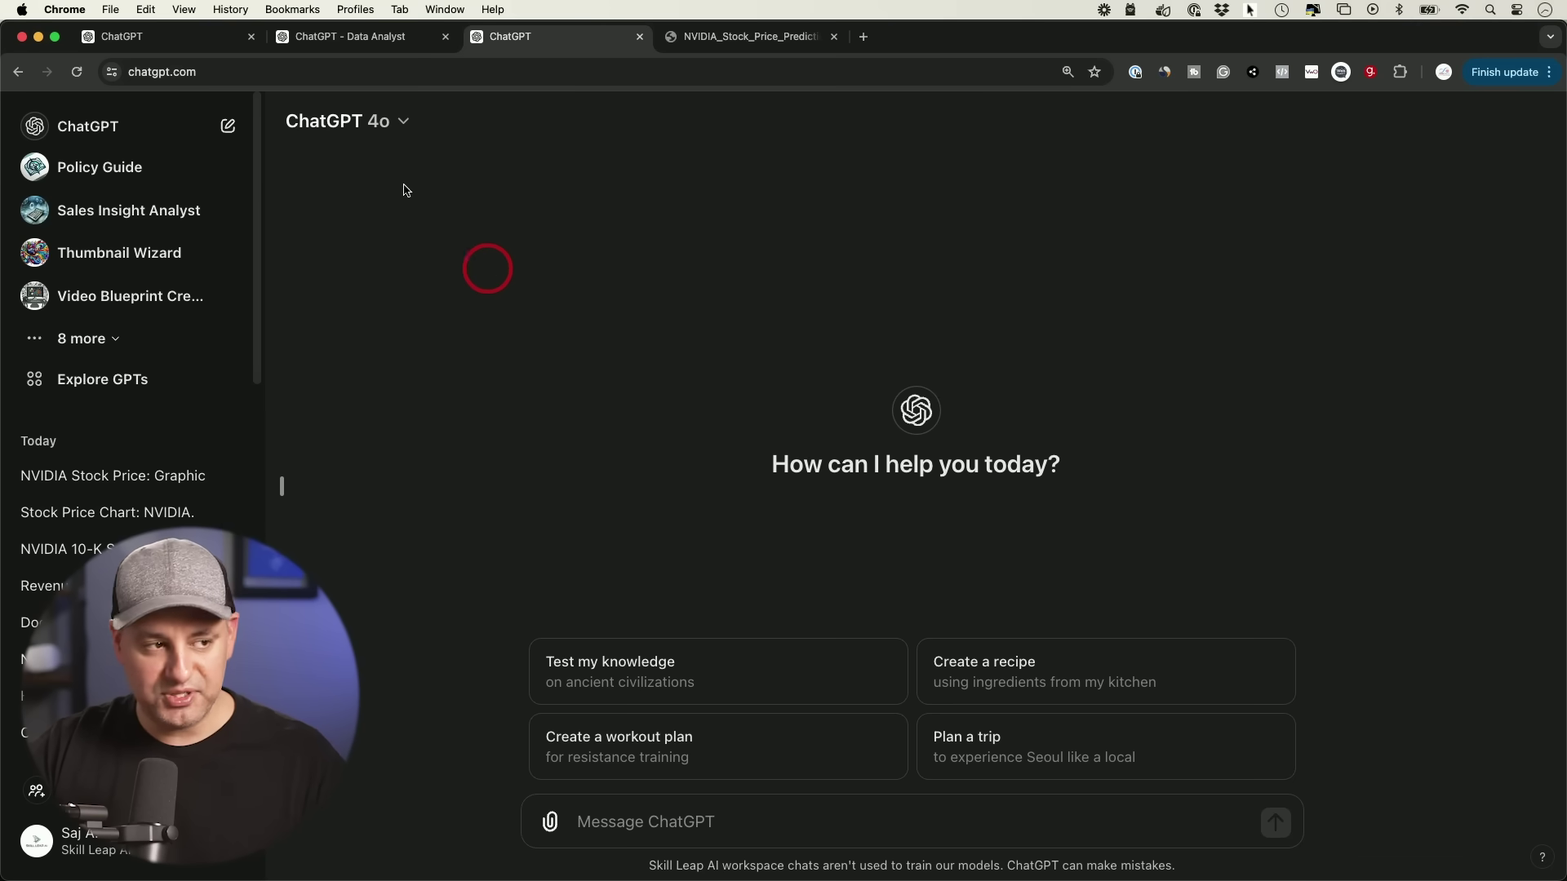
# - Check the available models, show the file attachment choices, and switch to the Data Analyst GPT
pyautogui.click(335, 122)
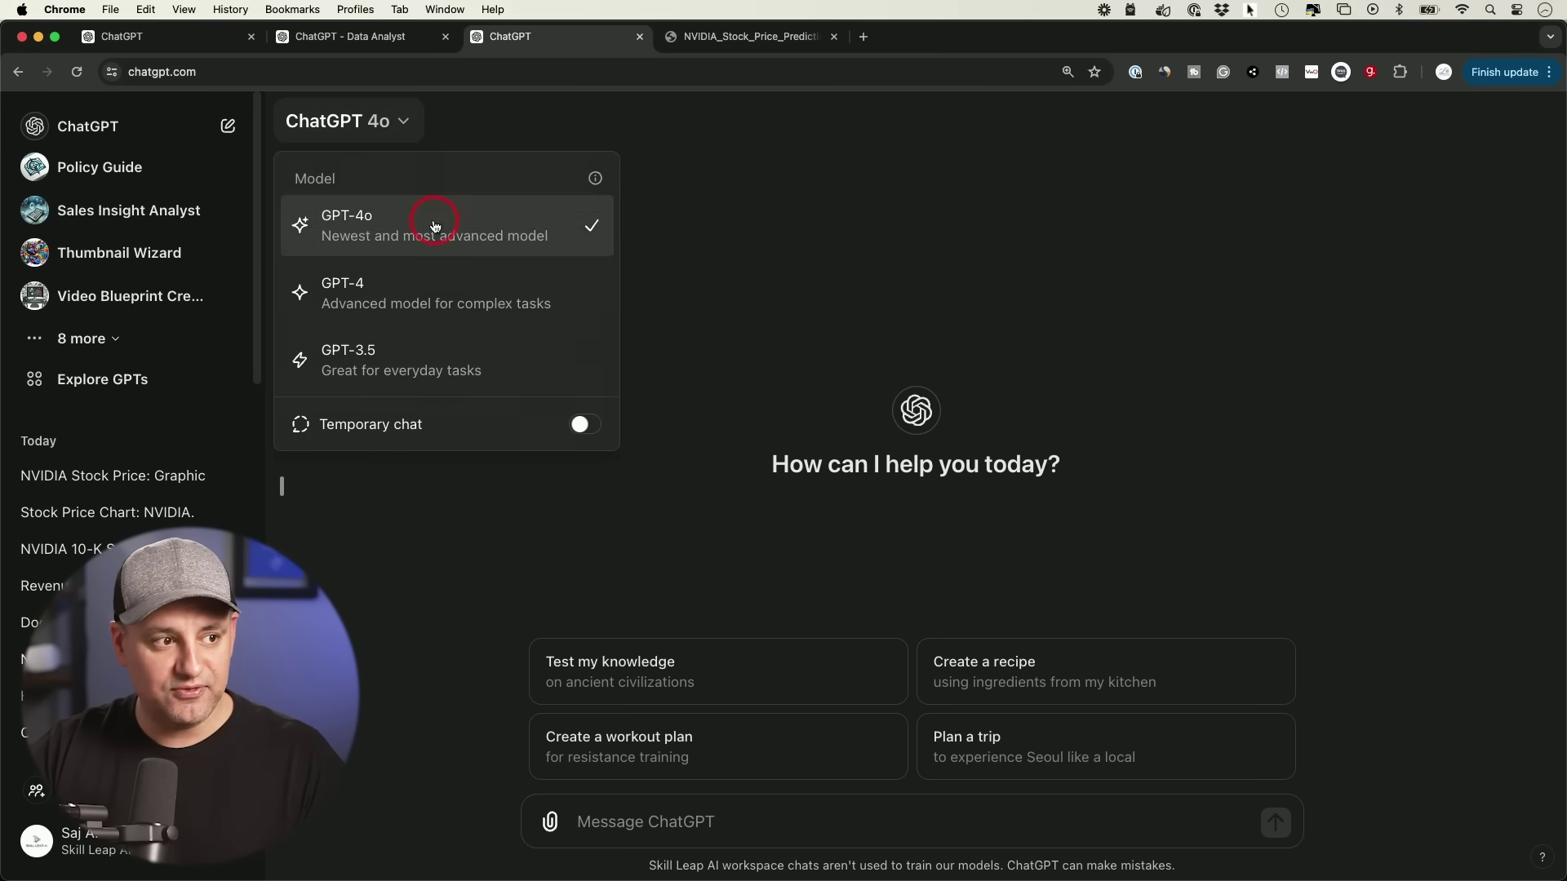
pyautogui.click(678, 373)
pyautogui.click(551, 824)
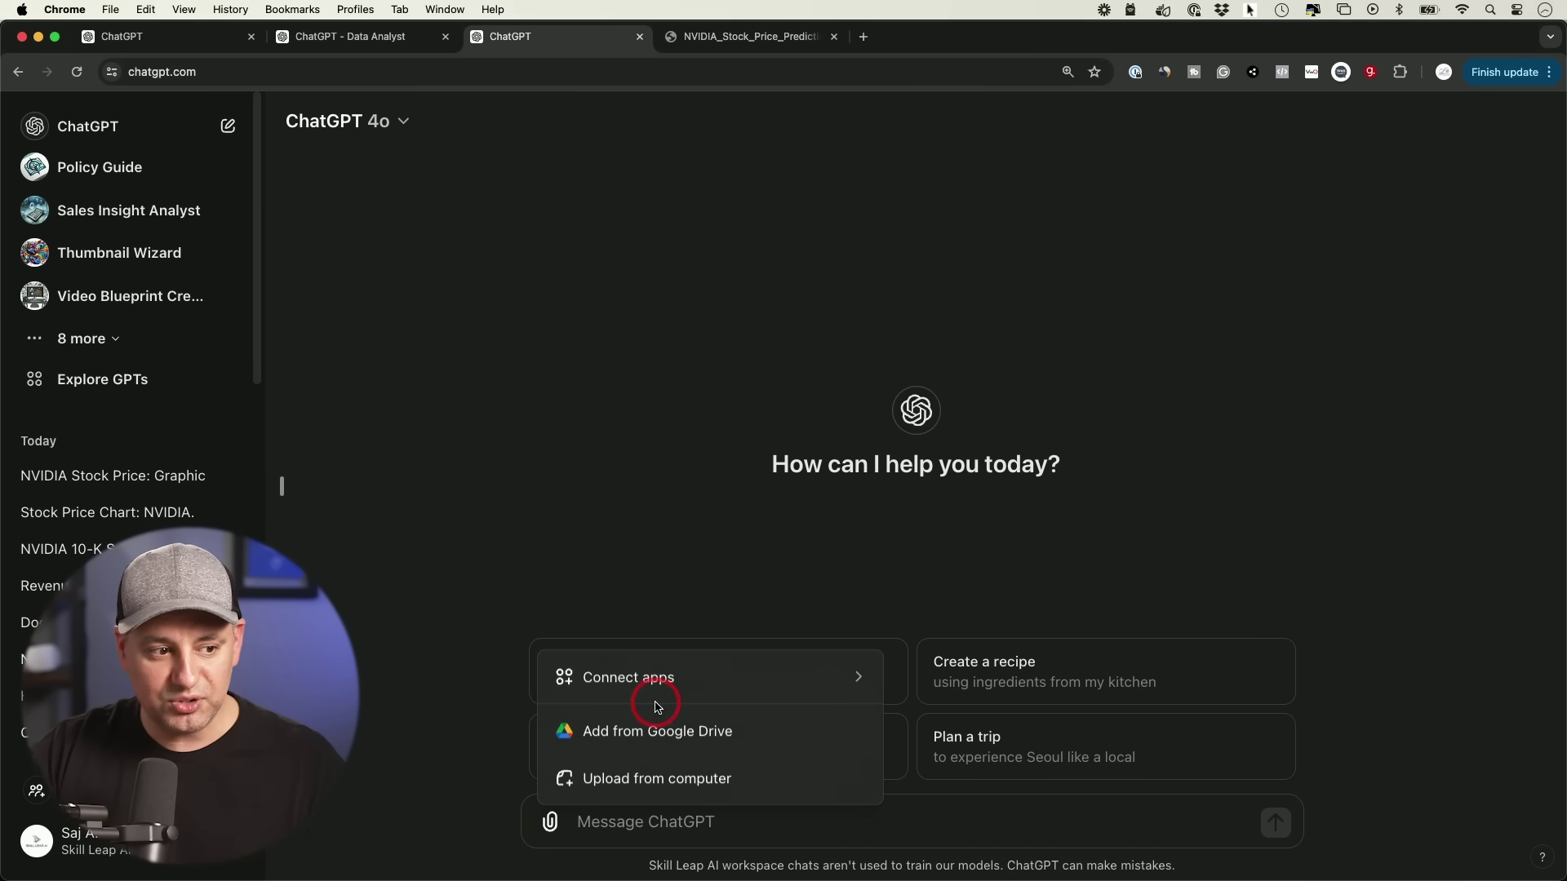
pyautogui.moveTo(671, 692)
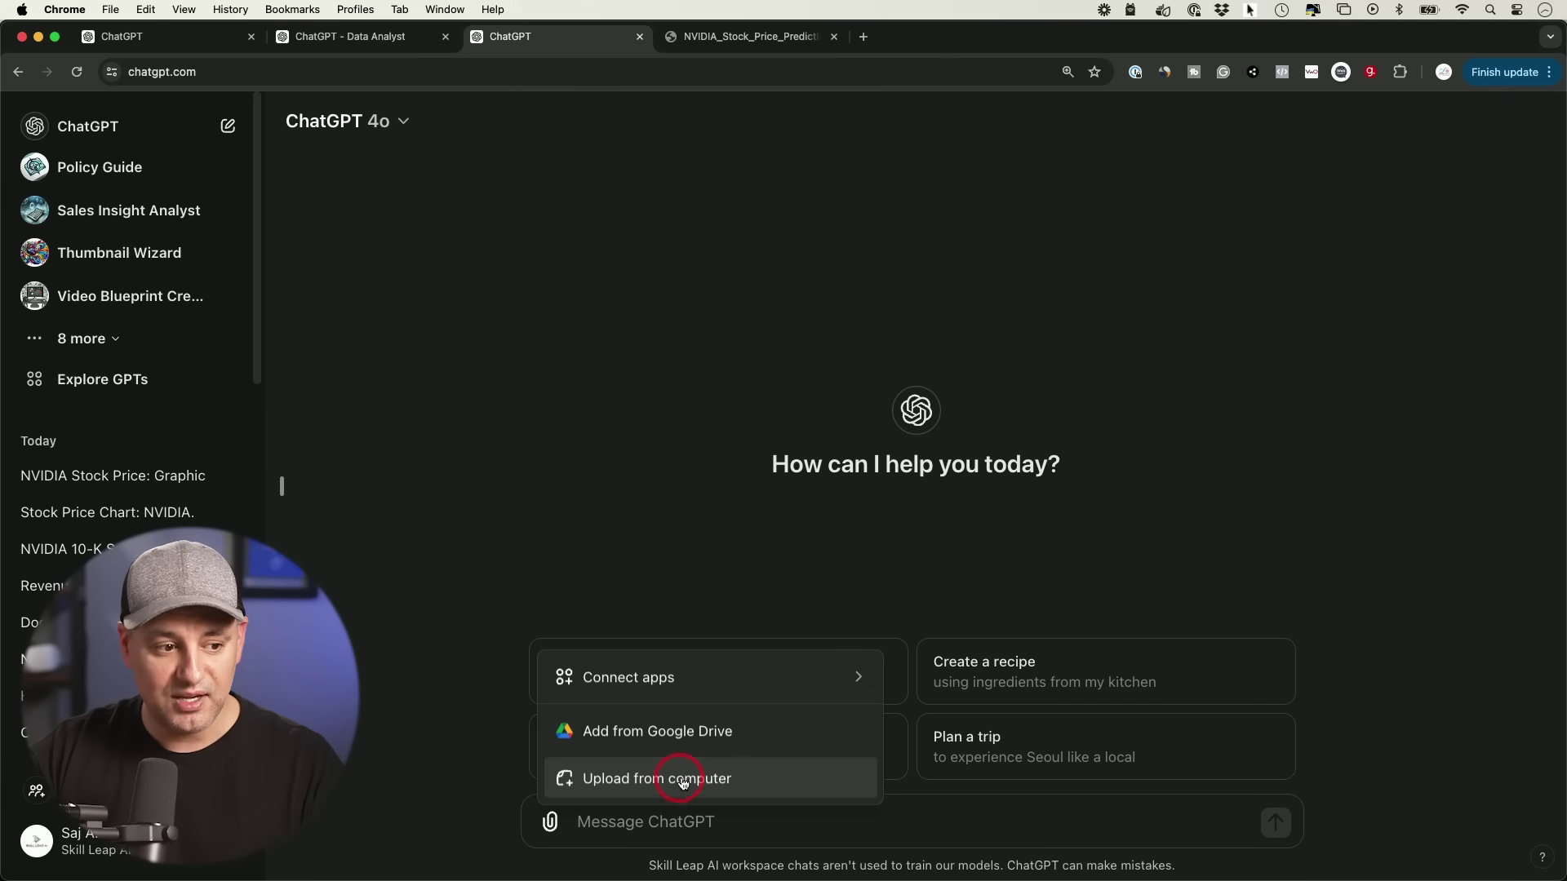
pyautogui.hotkey('ctrl', 'shift', 'Tab')
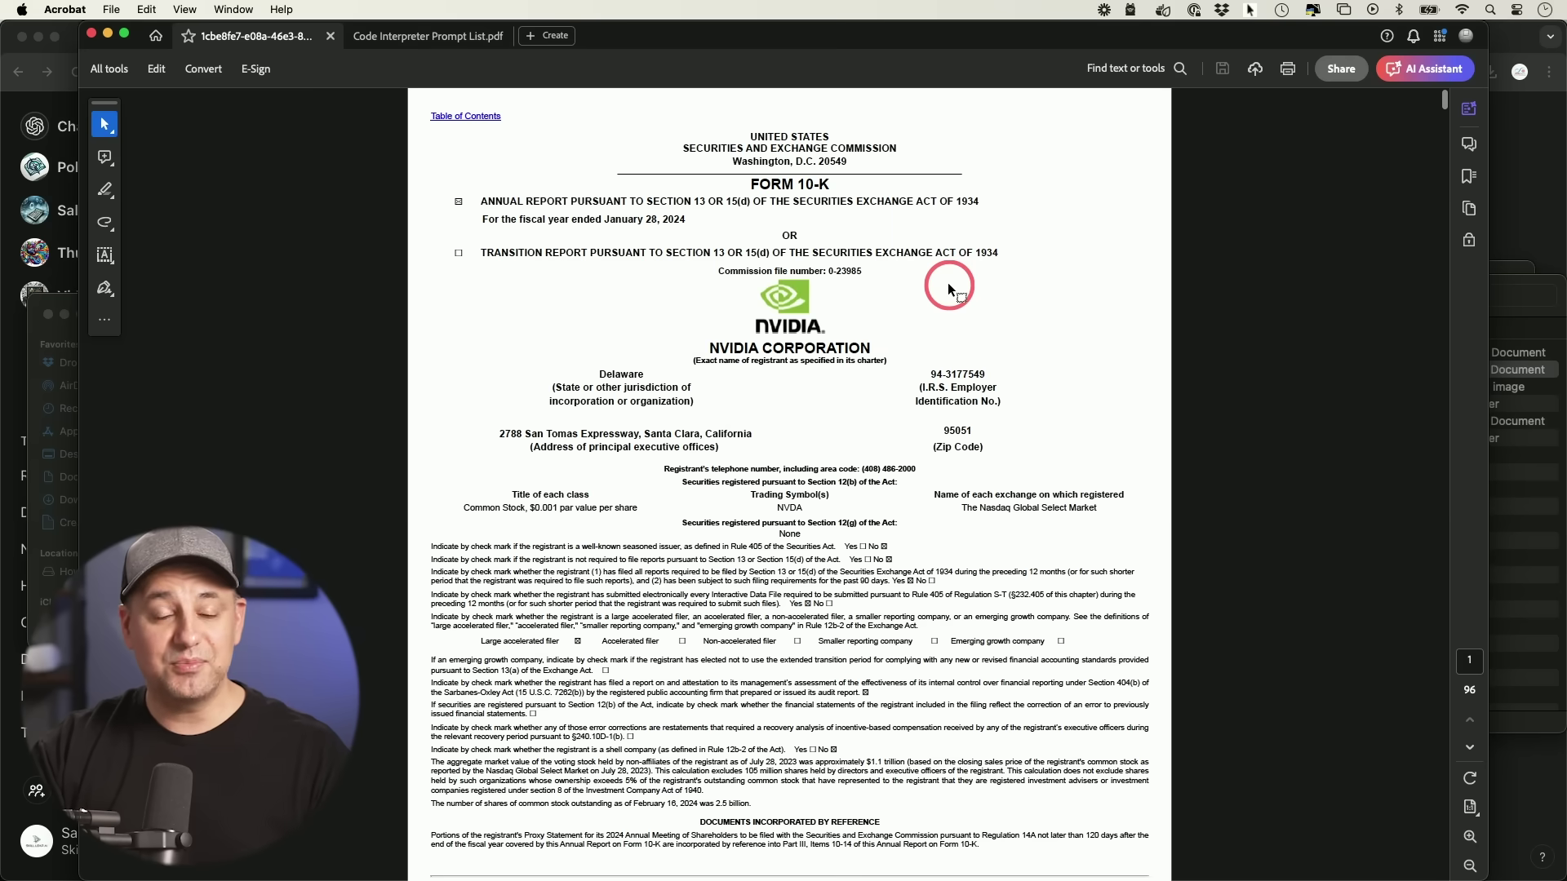
# - Scroll through the NVIDIA 10-K PDF back to its cover page, then return to the chat
pyautogui.scroll(-10, 947, 282)
pyautogui.scroll(-5, 947, 283)
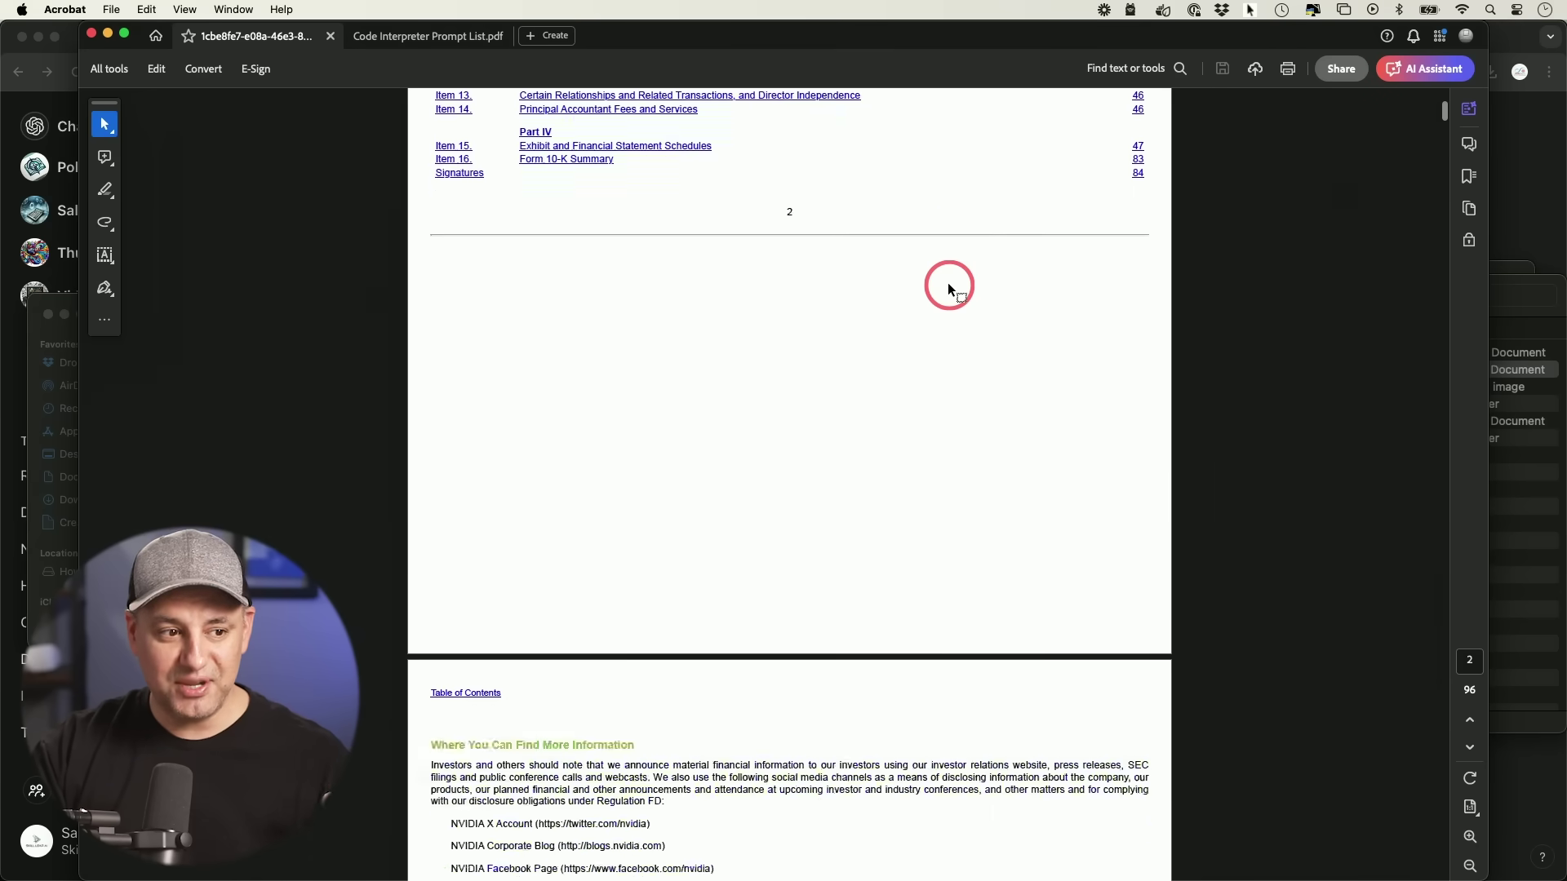
pyautogui.scroll(15, 947, 282)
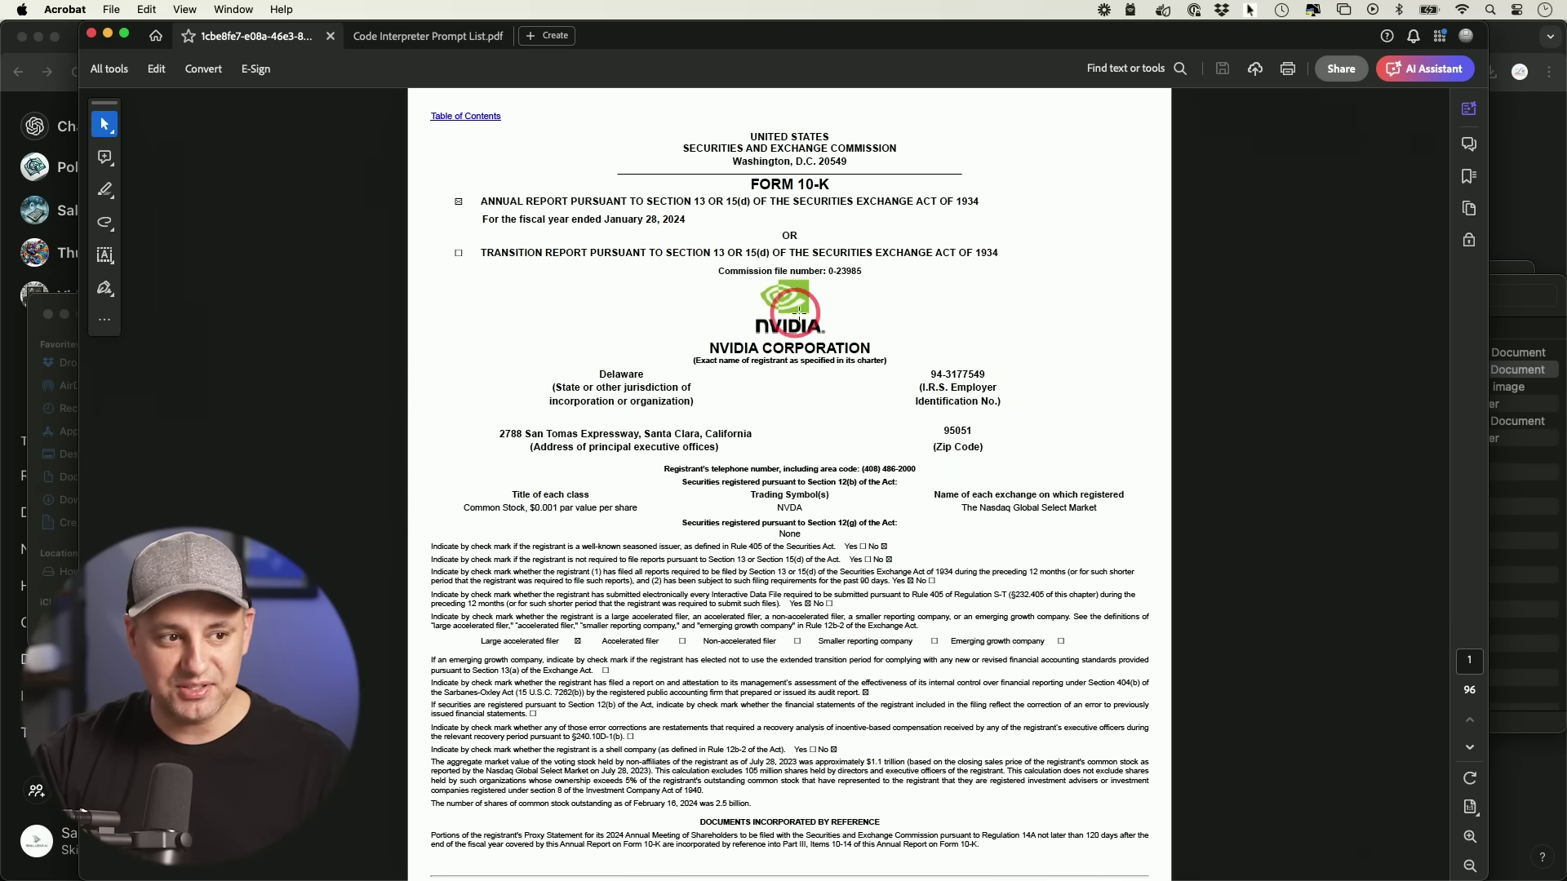
pyautogui.press('super+Tab')
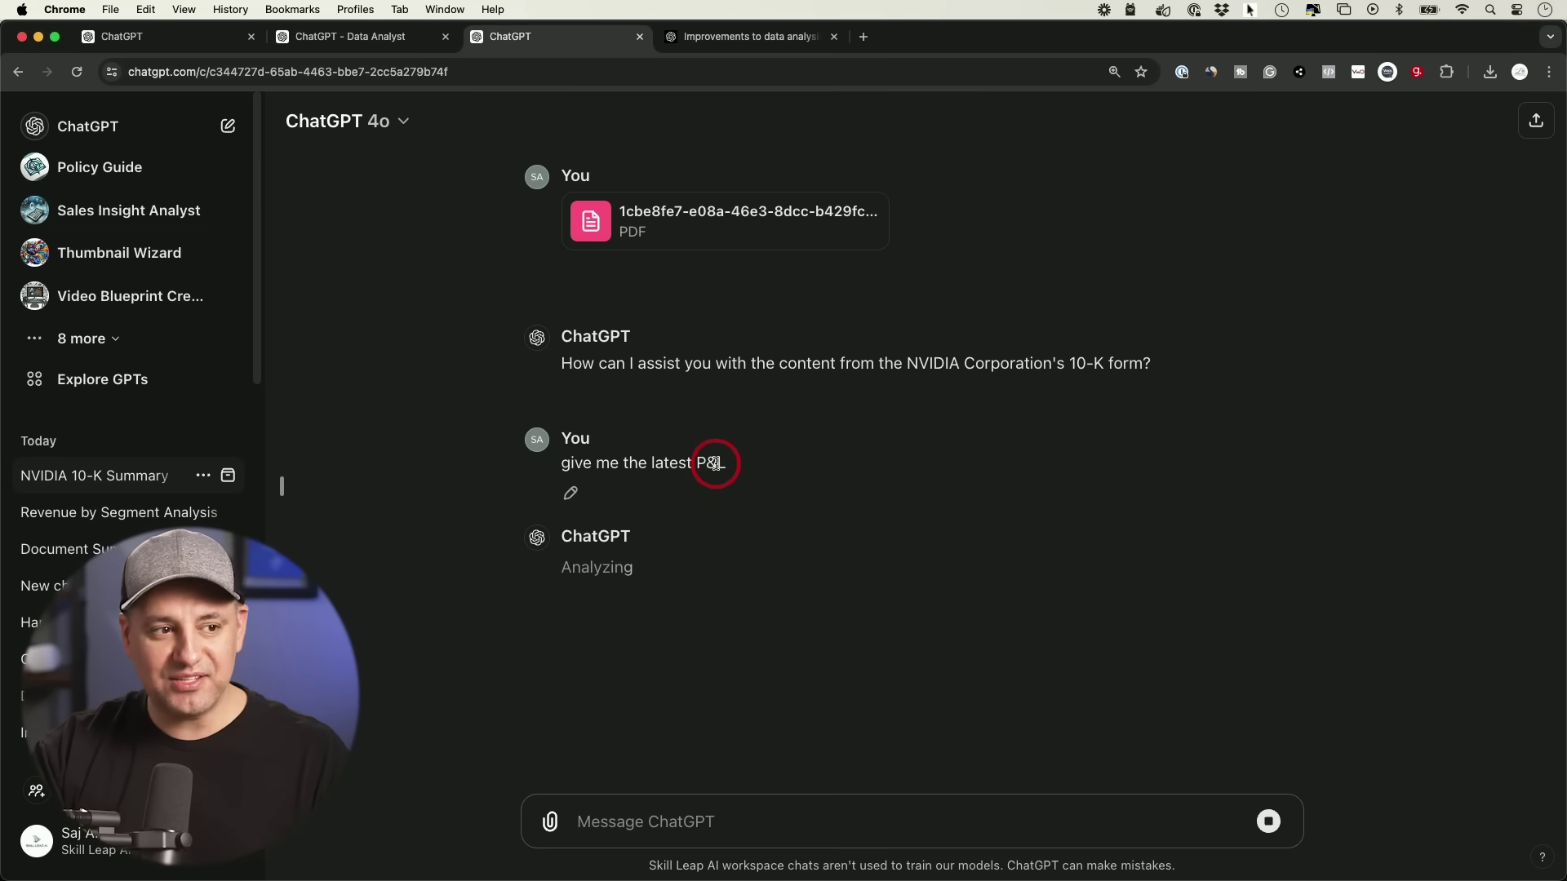
# - Scroll past the P&L answer down to the interactive Consolidated Statements Of Income table
pyautogui.click(755, 235)
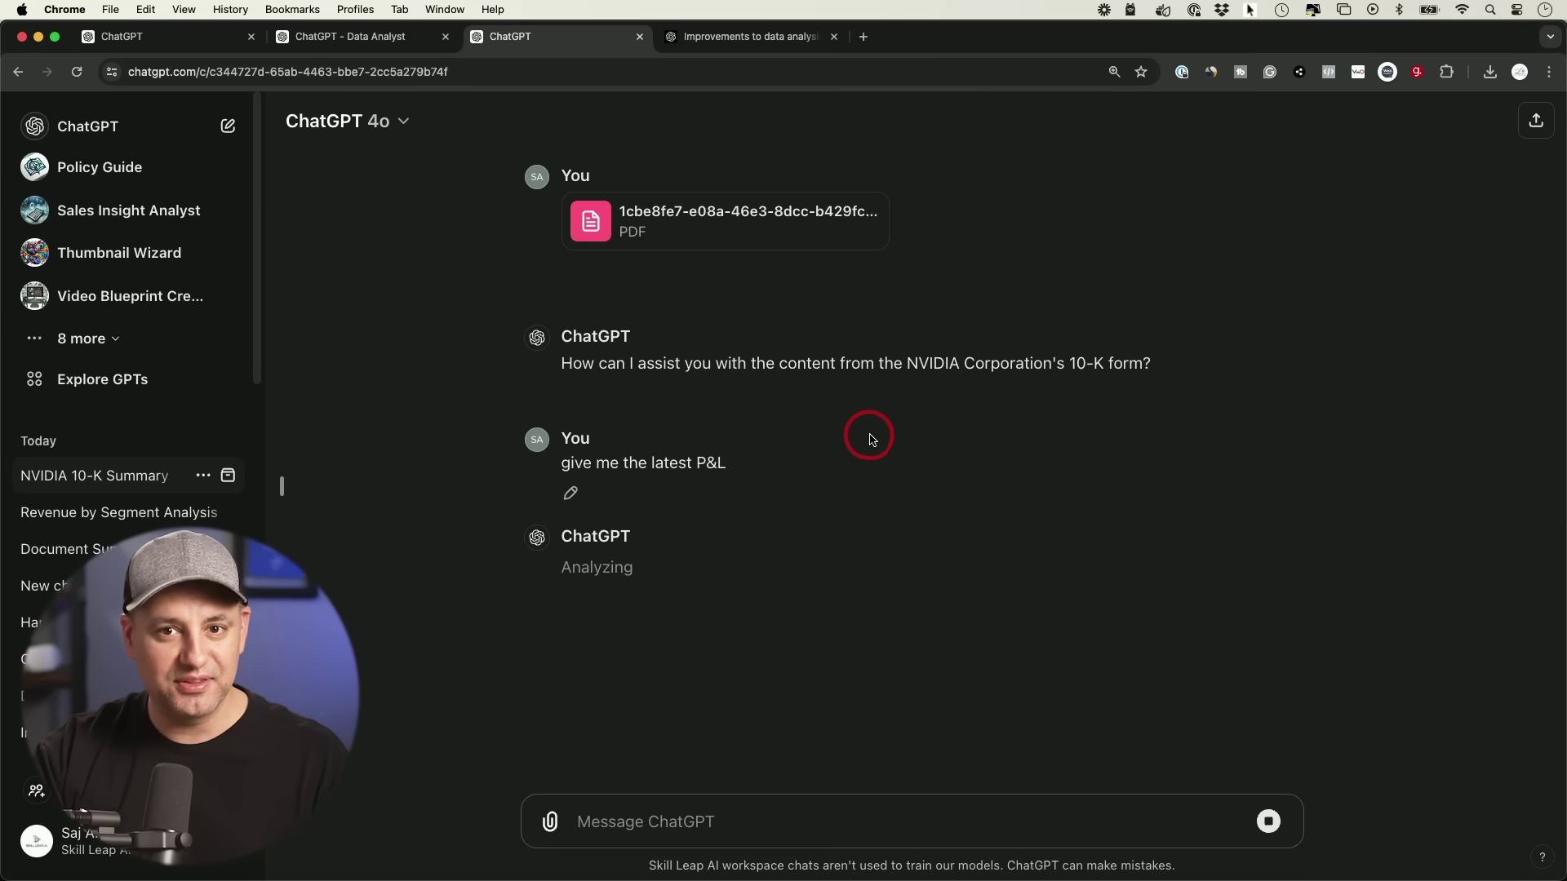
pyautogui.scroll(3, 1053, 584)
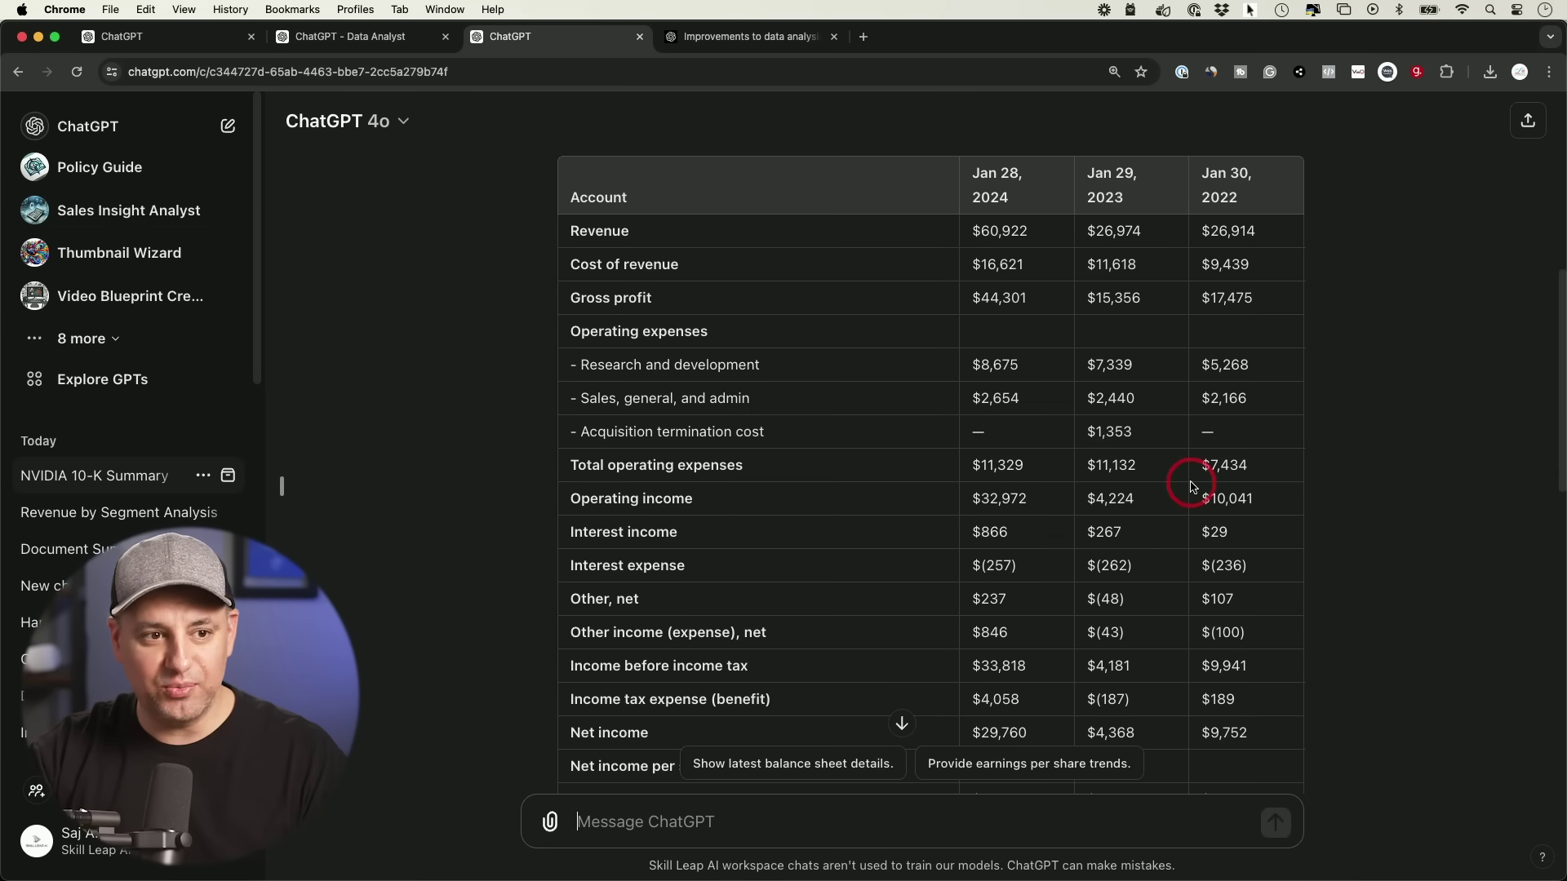
pyautogui.scroll(-10, 1191, 488)
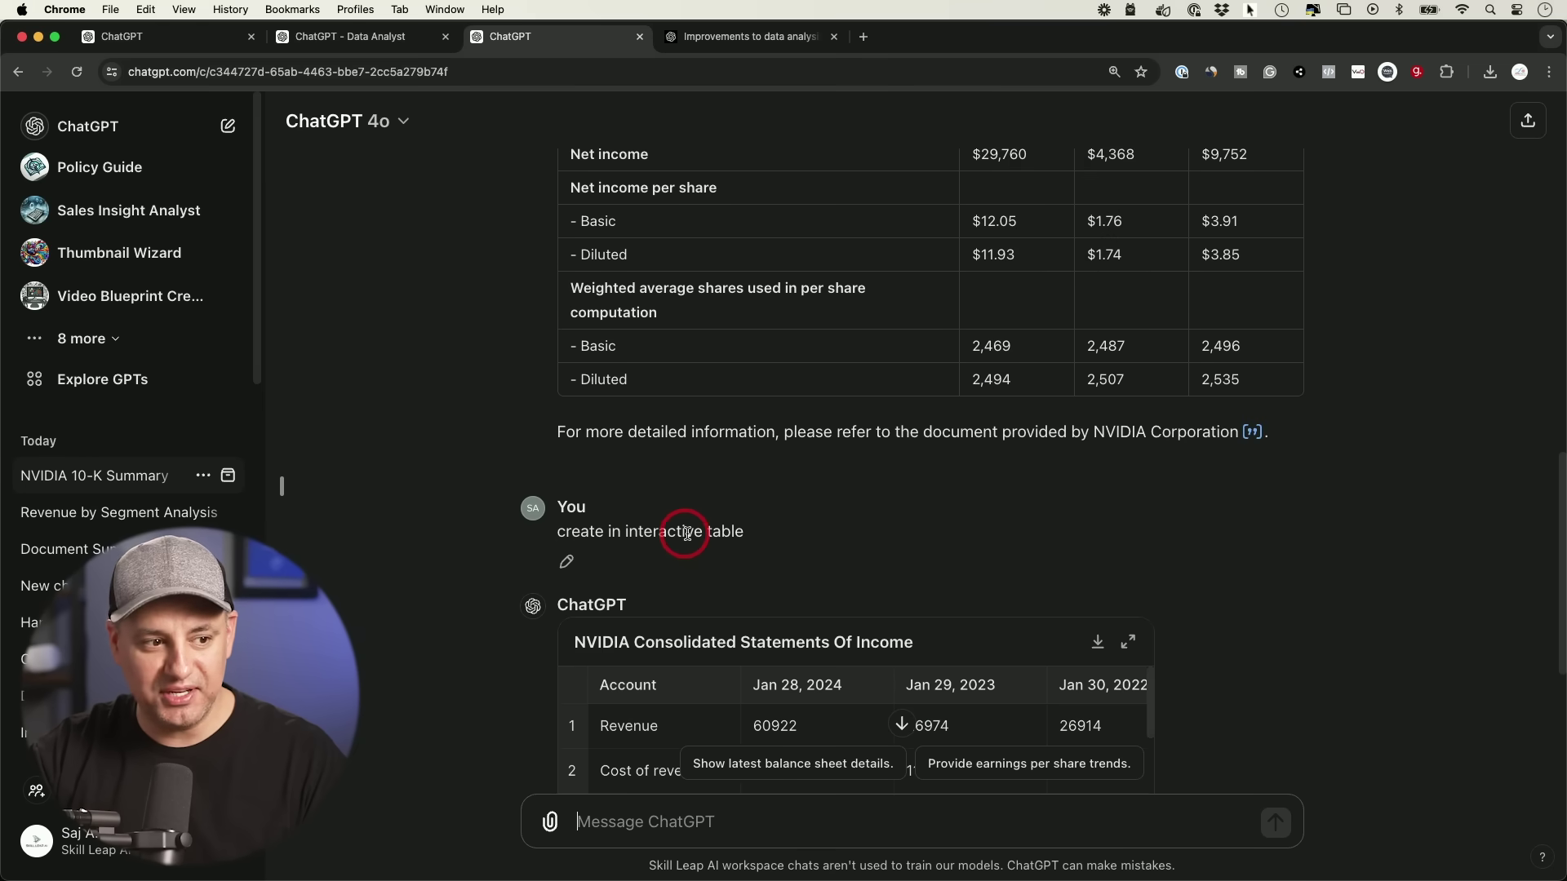
pyautogui.scroll(-4, 755, 537)
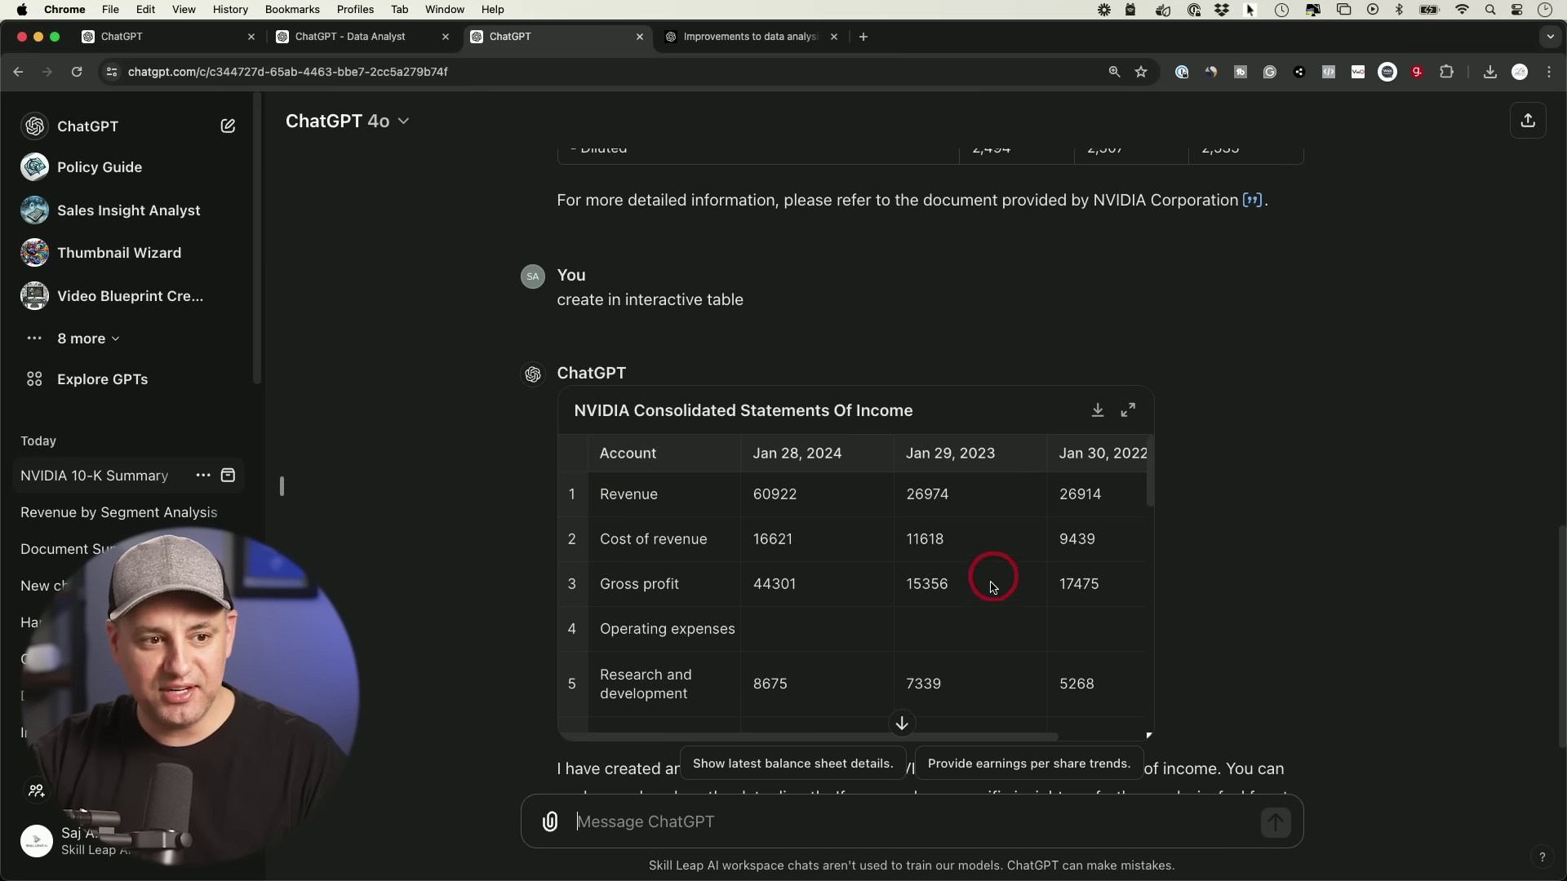
# - Expand the income statement table, resize its year columns, and select the Jan 29, 2023 column and R&D row
pyautogui.click(1130, 412)
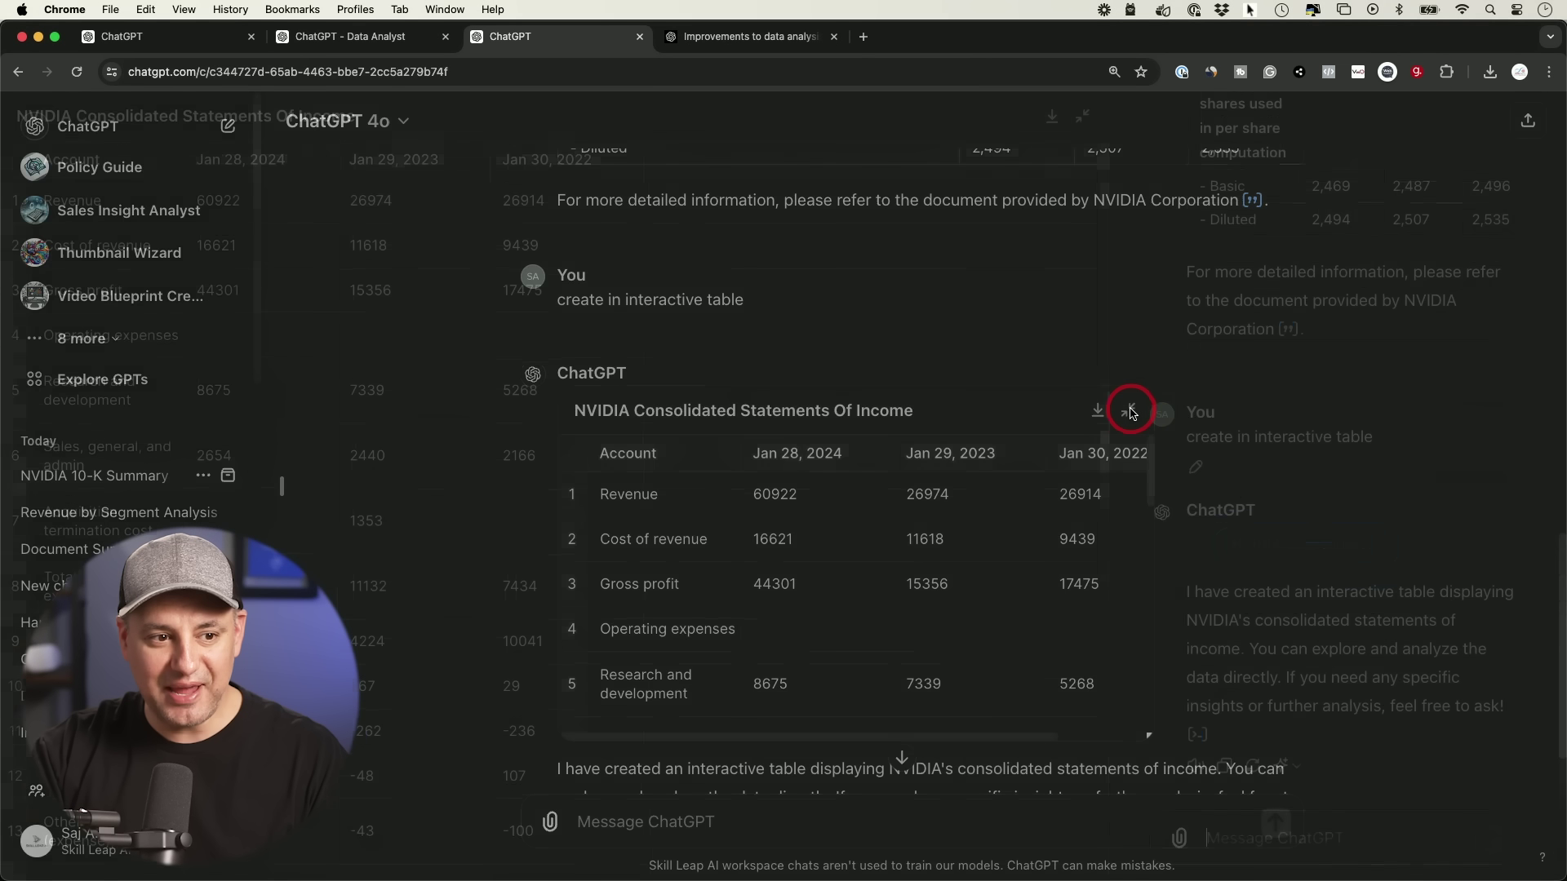
pyautogui.moveTo(490, 159); pyautogui.dragTo(562, 164)
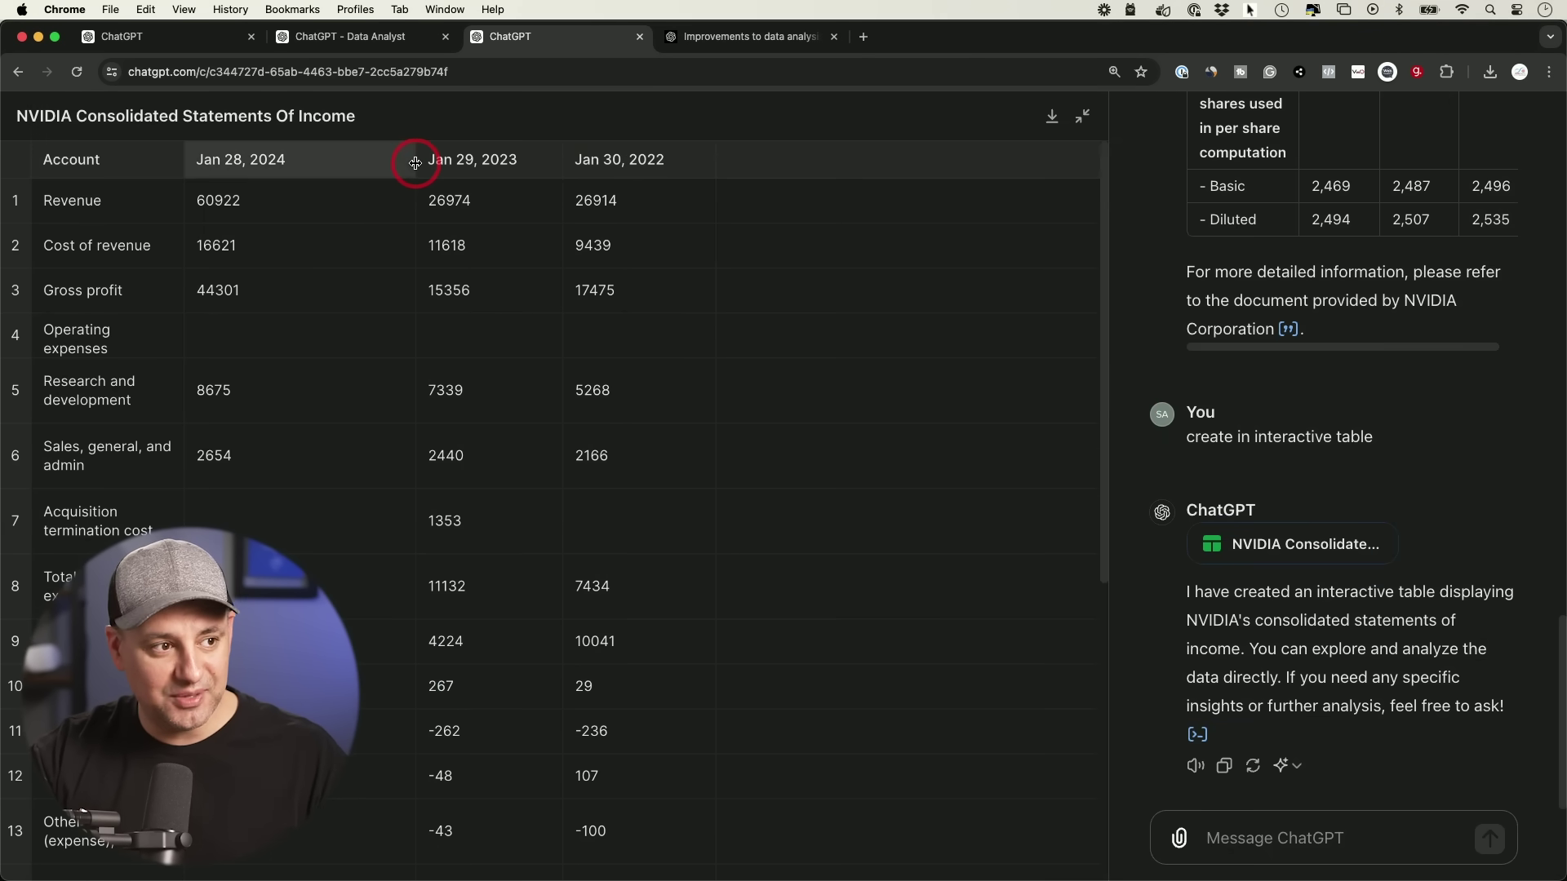
pyautogui.moveTo(415, 164)
pyautogui.mouseDown()
pyautogui.moveTo(385, 163)
pyautogui.moveTo(424, 164)
pyautogui.mouseUp()
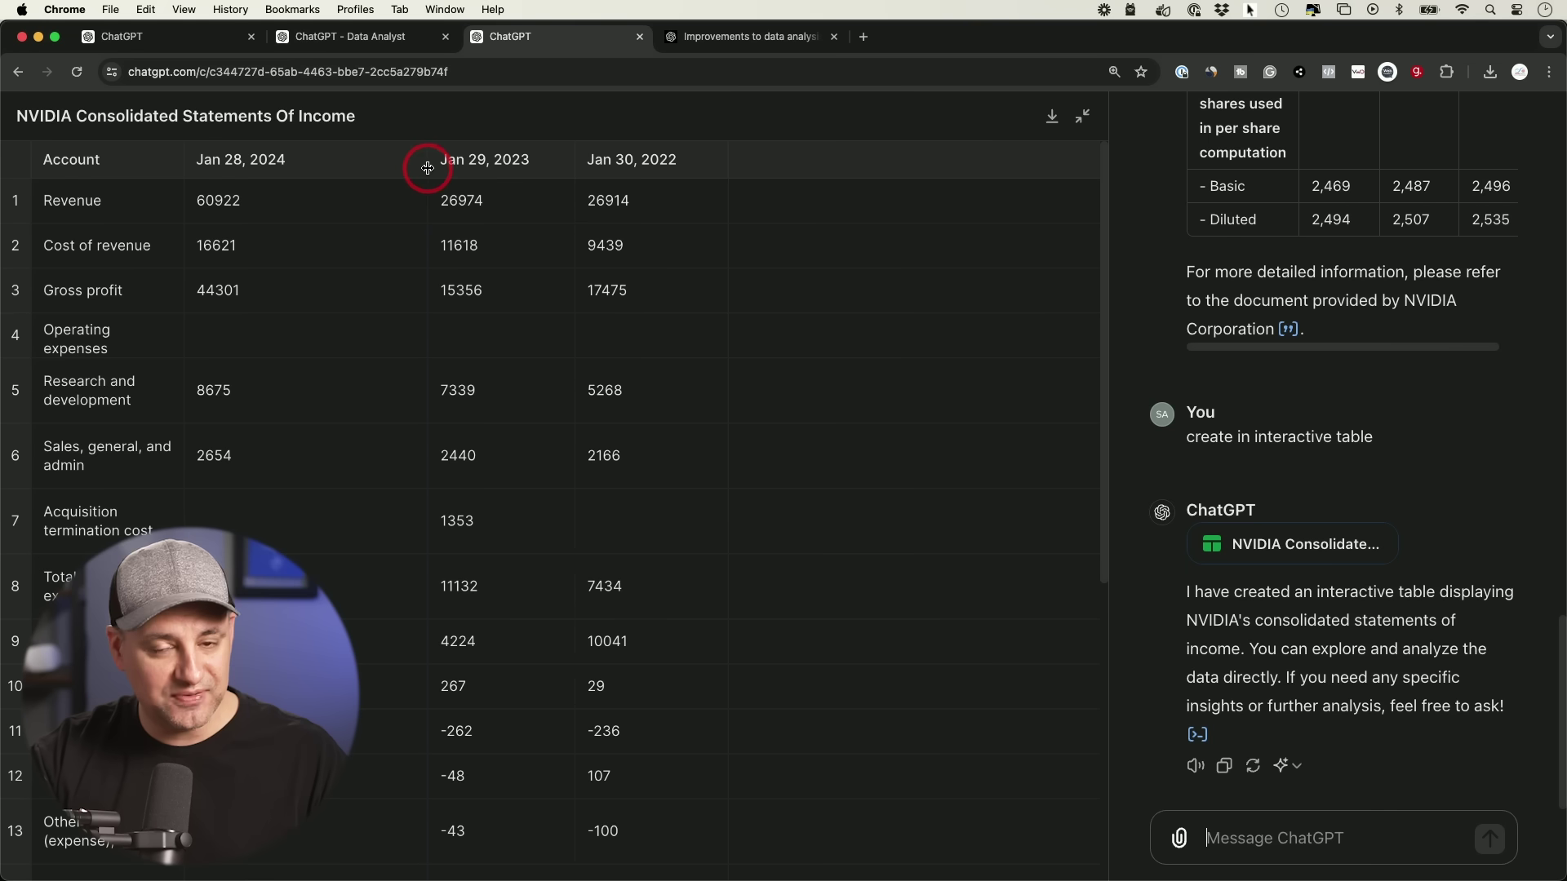
pyautogui.click(478, 169)
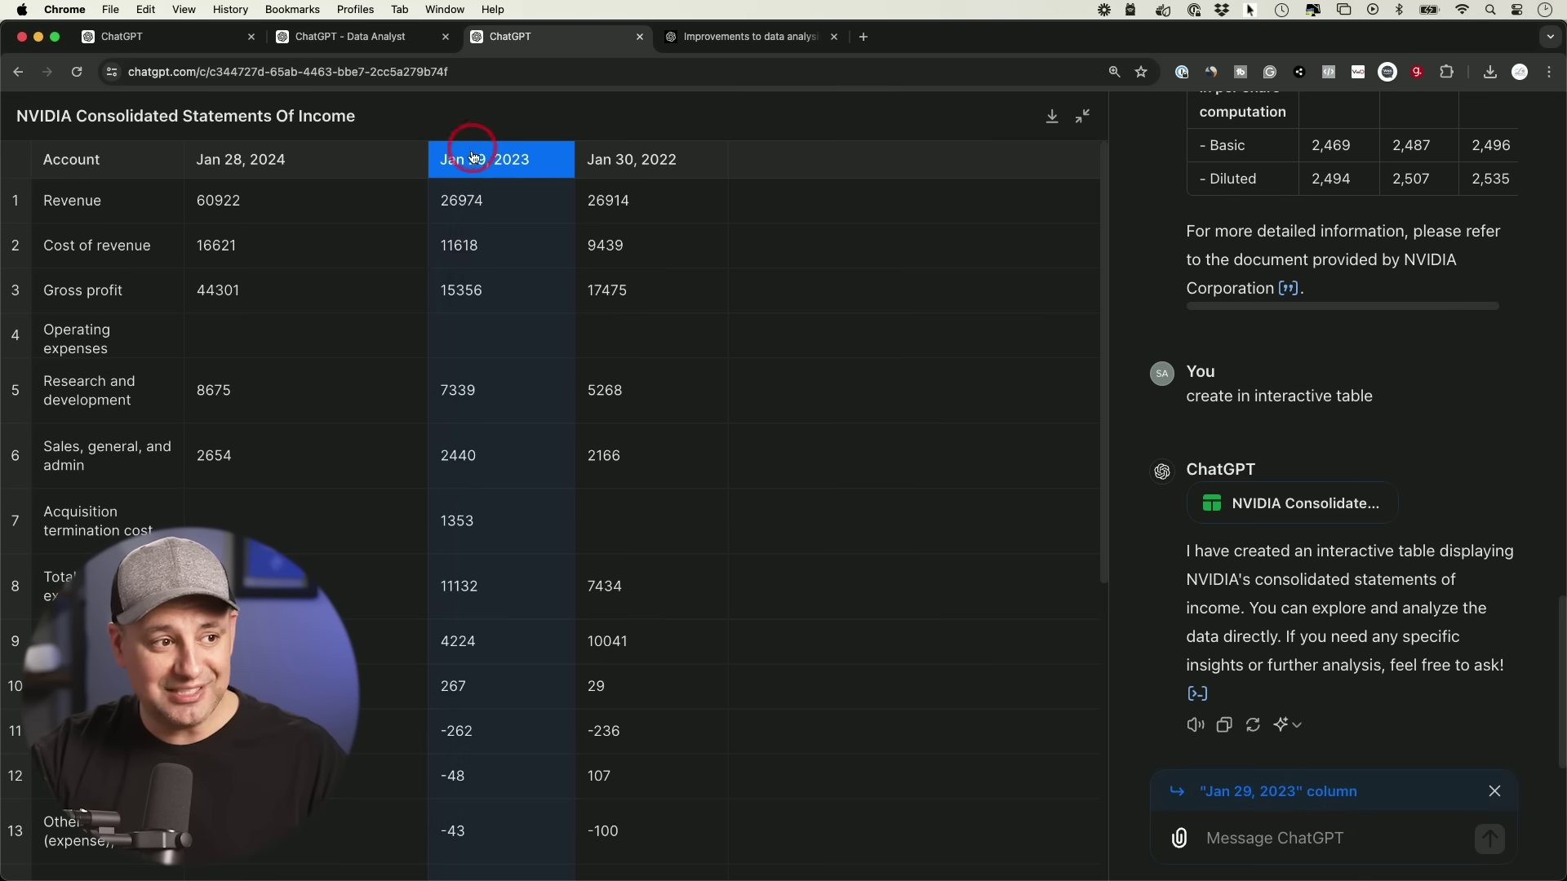
pyautogui.click(14, 341)
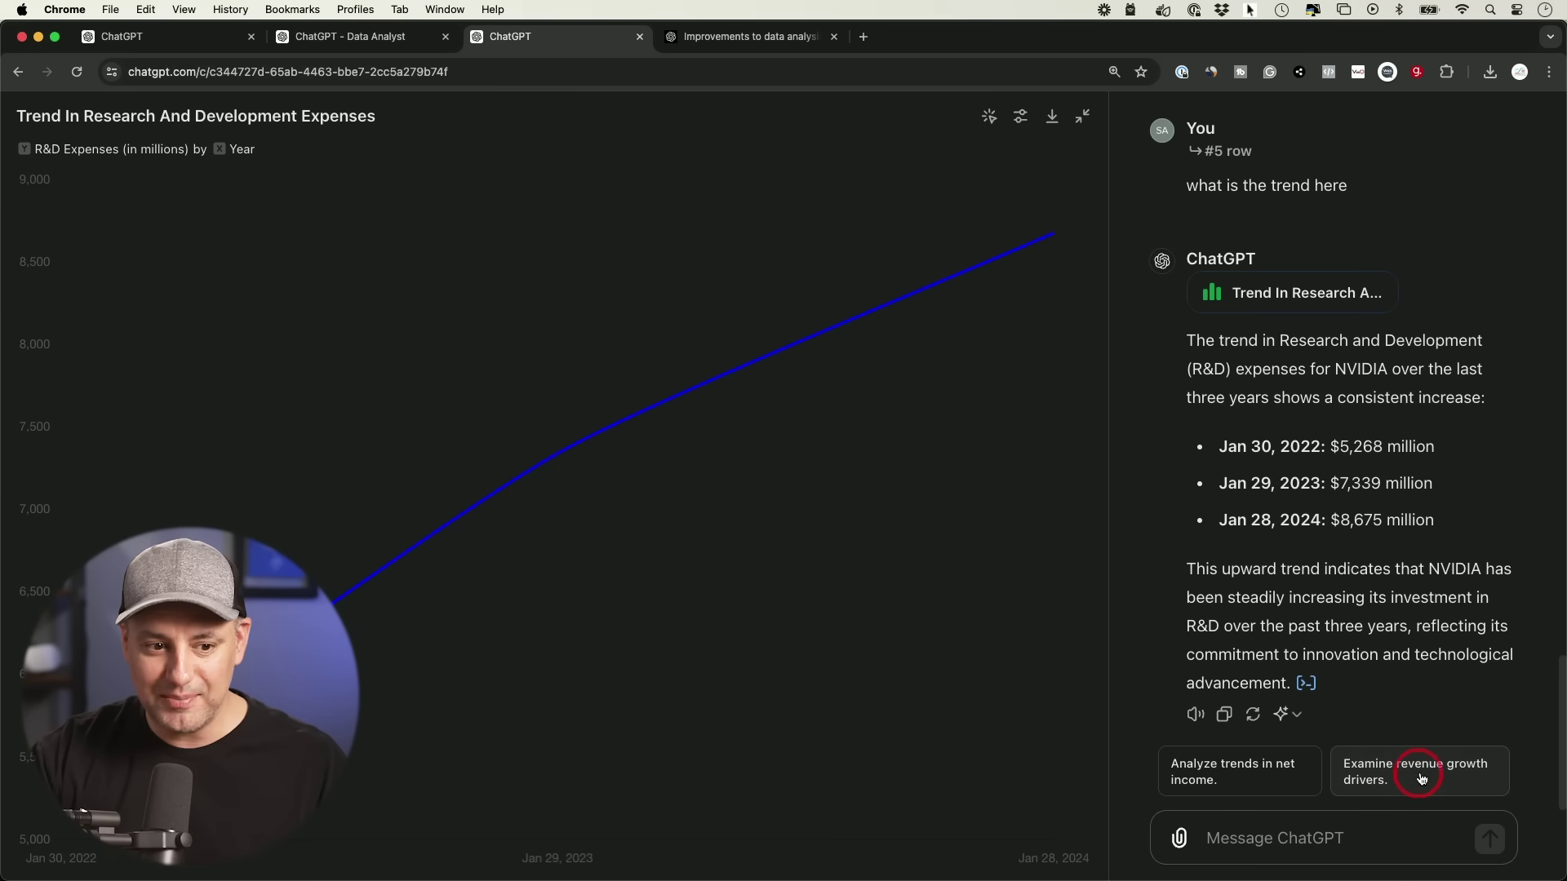
# - Ask about NVIDIA's revenue growth drivers, then request 'create a pie chart'
pyautogui.click(1405, 781)
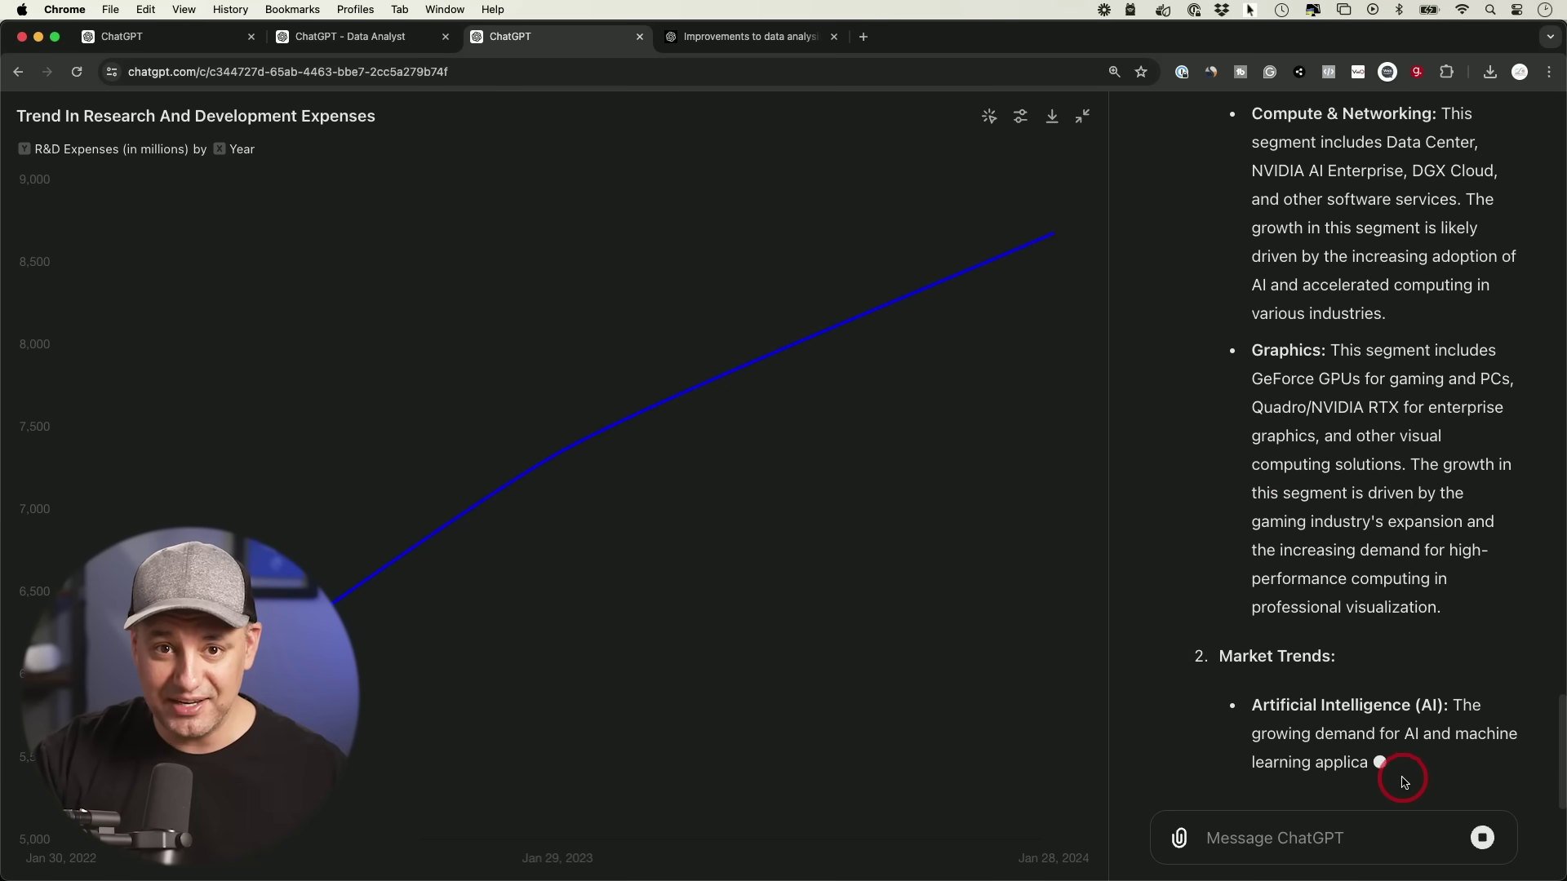
pyautogui.write('create a pie chart')
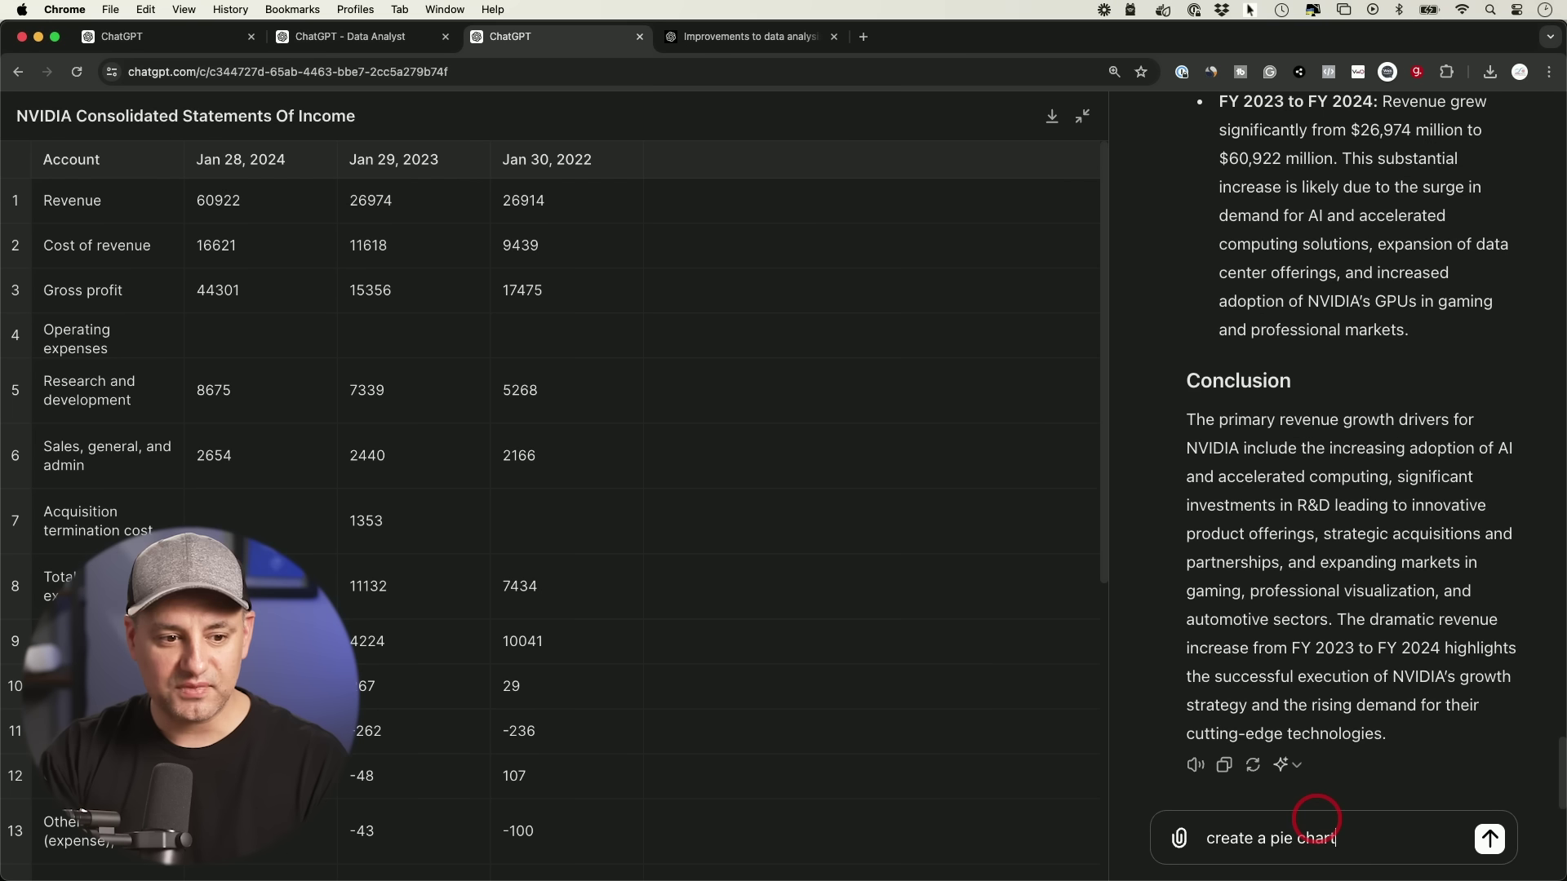
pyautogui.press('Return')
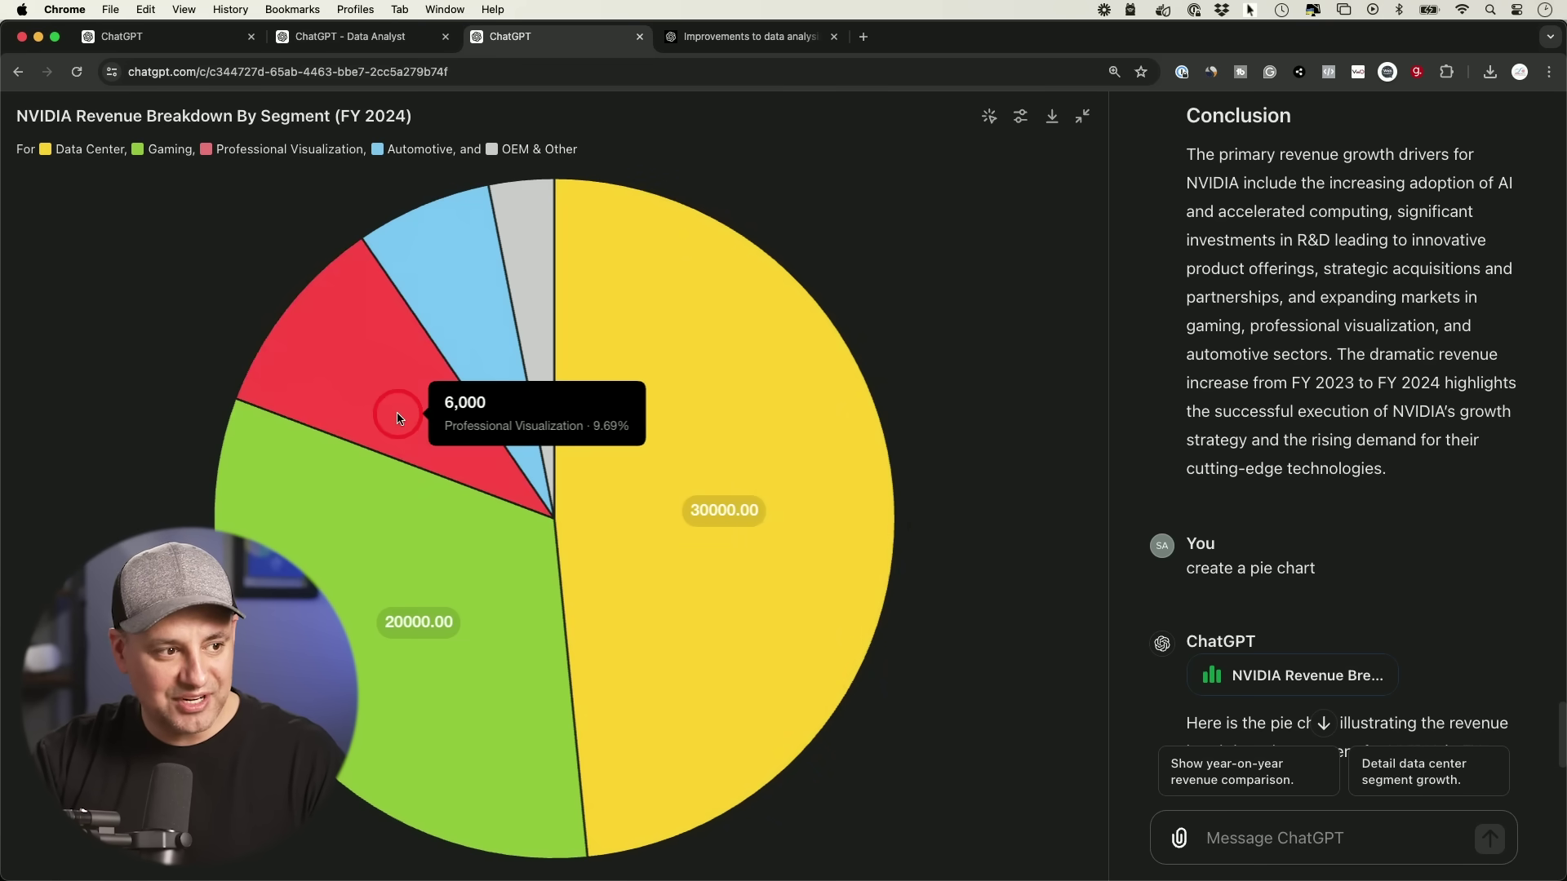
# - Toggle the pie chart to static and back, then download it as a PNG and view it
pyautogui.moveTo(464, 336)
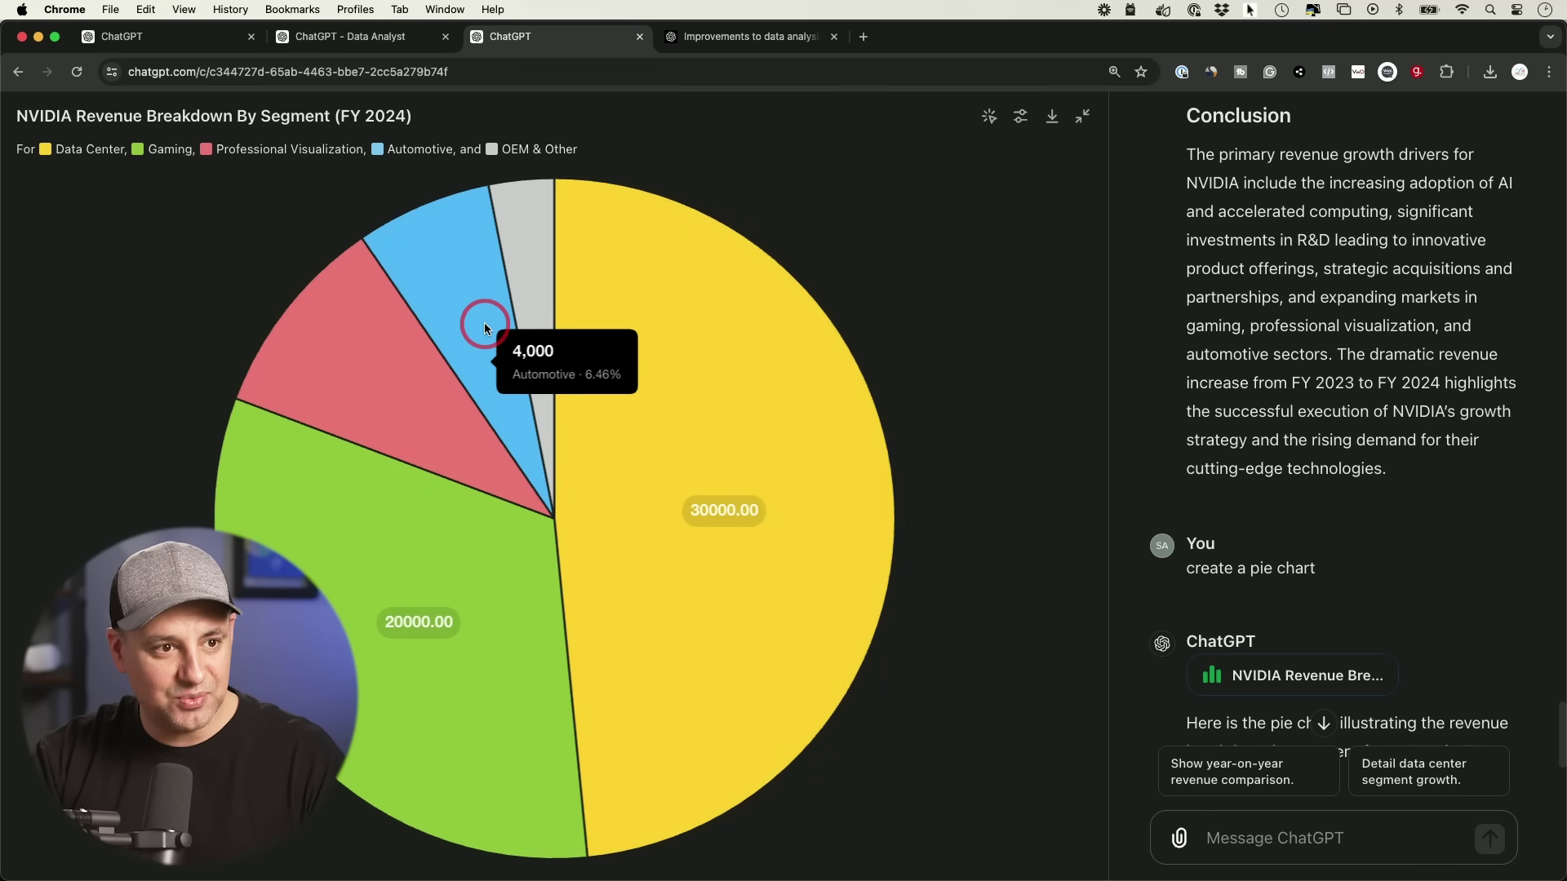
pyautogui.click(989, 122)
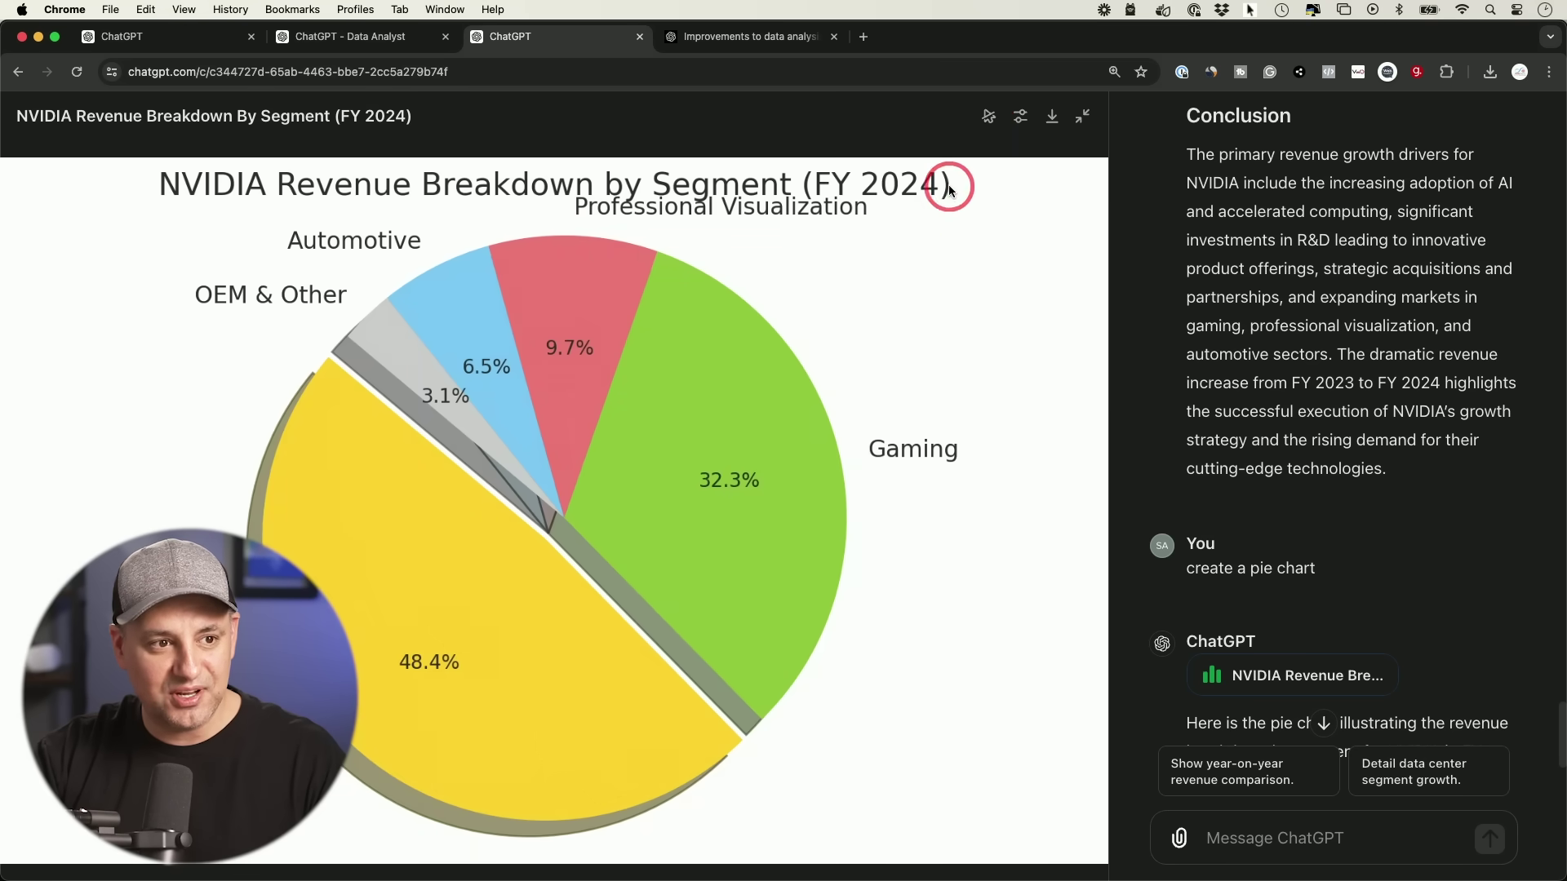
pyautogui.click(988, 118)
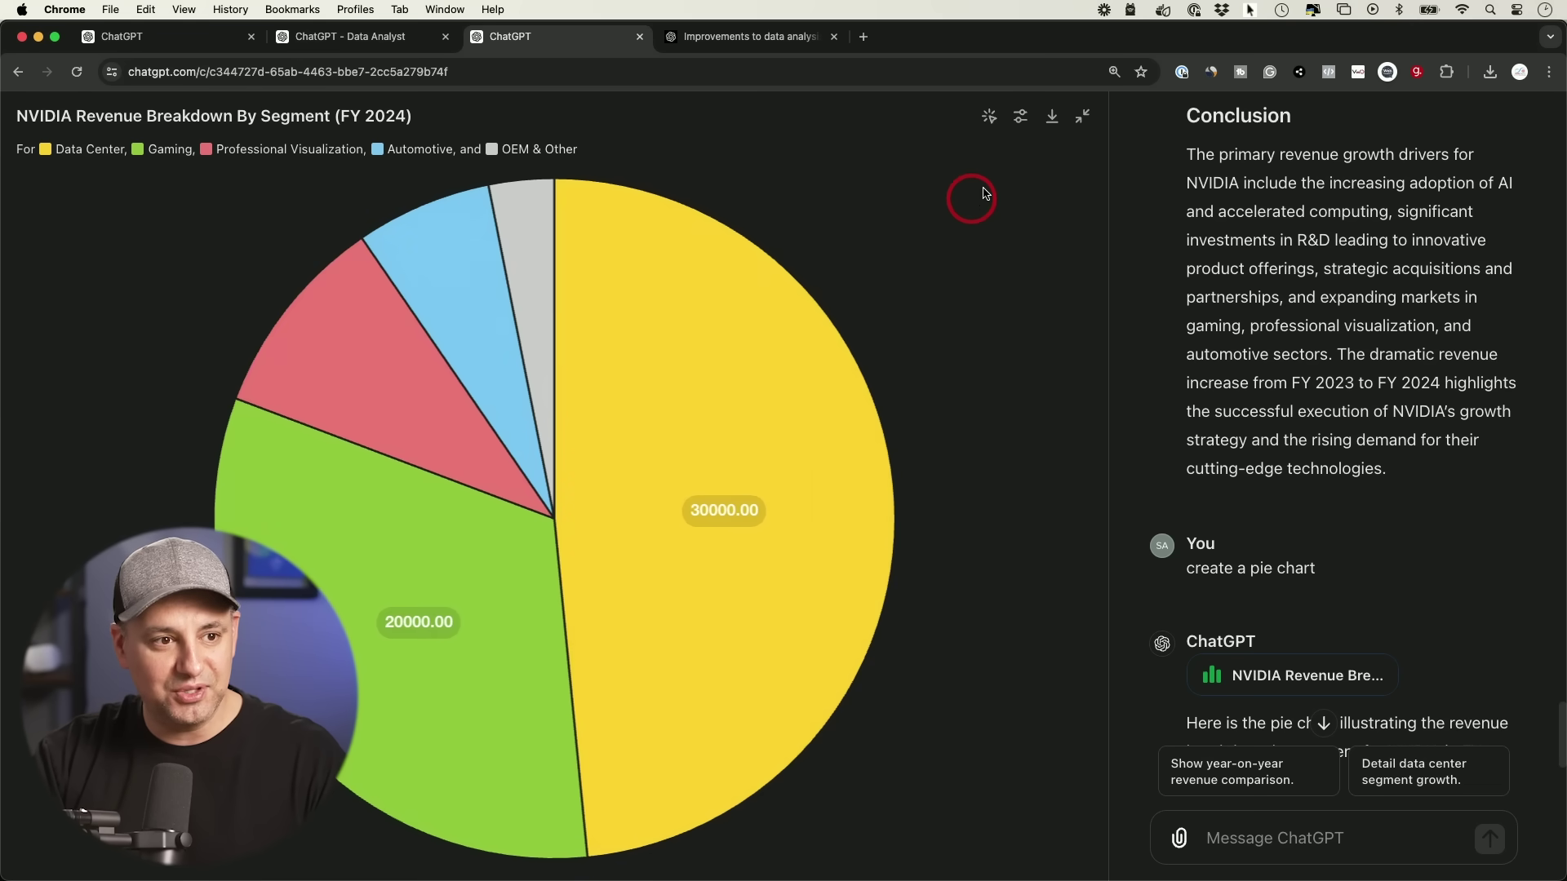
pyautogui.click(1053, 118)
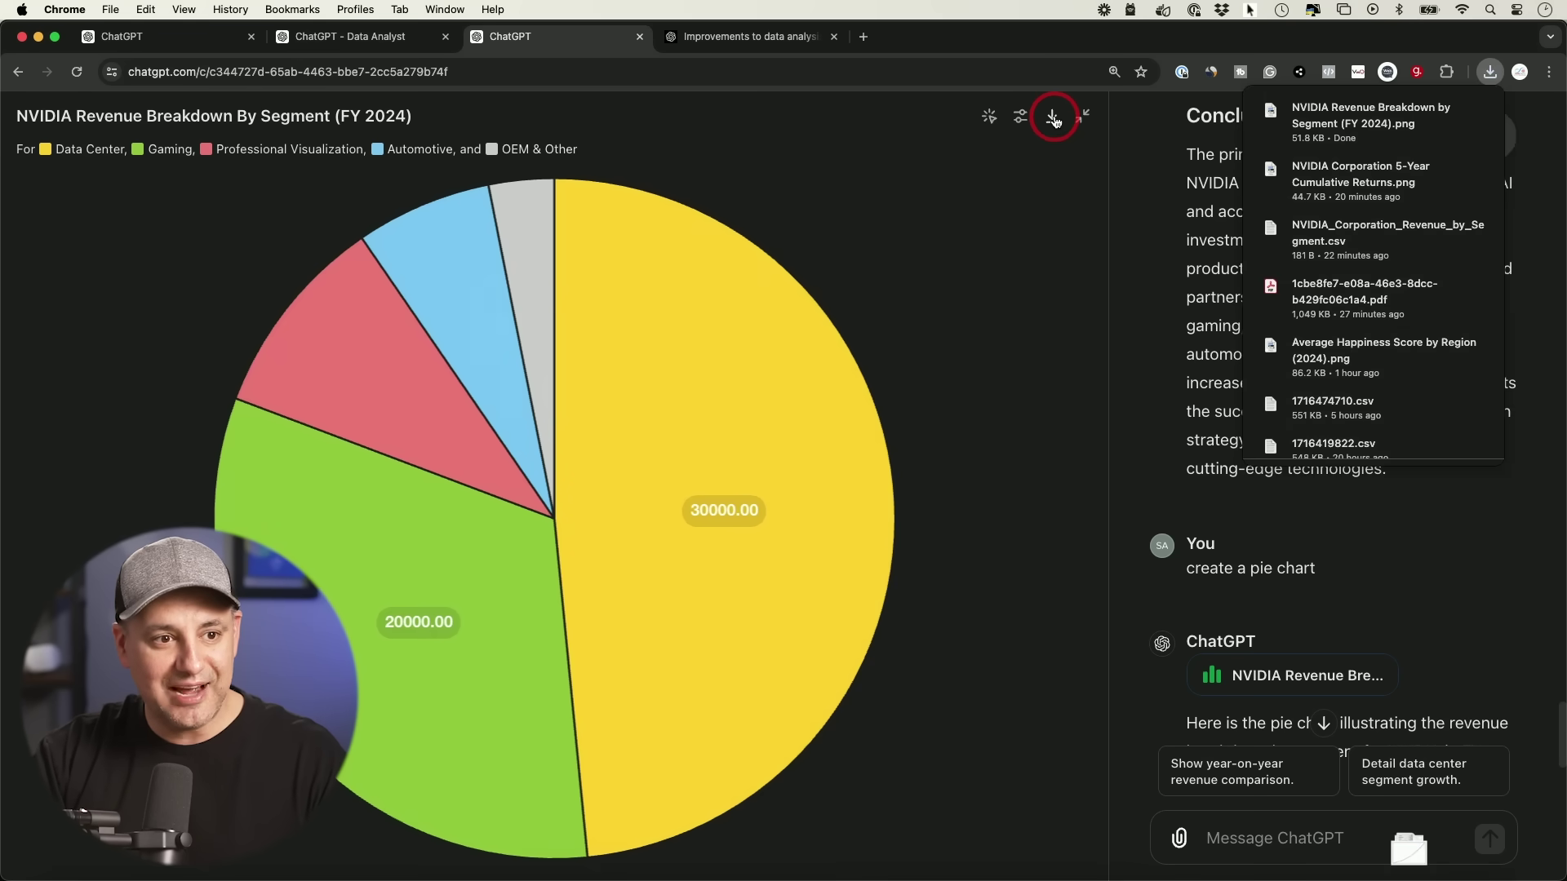
pyautogui.click(1372, 119)
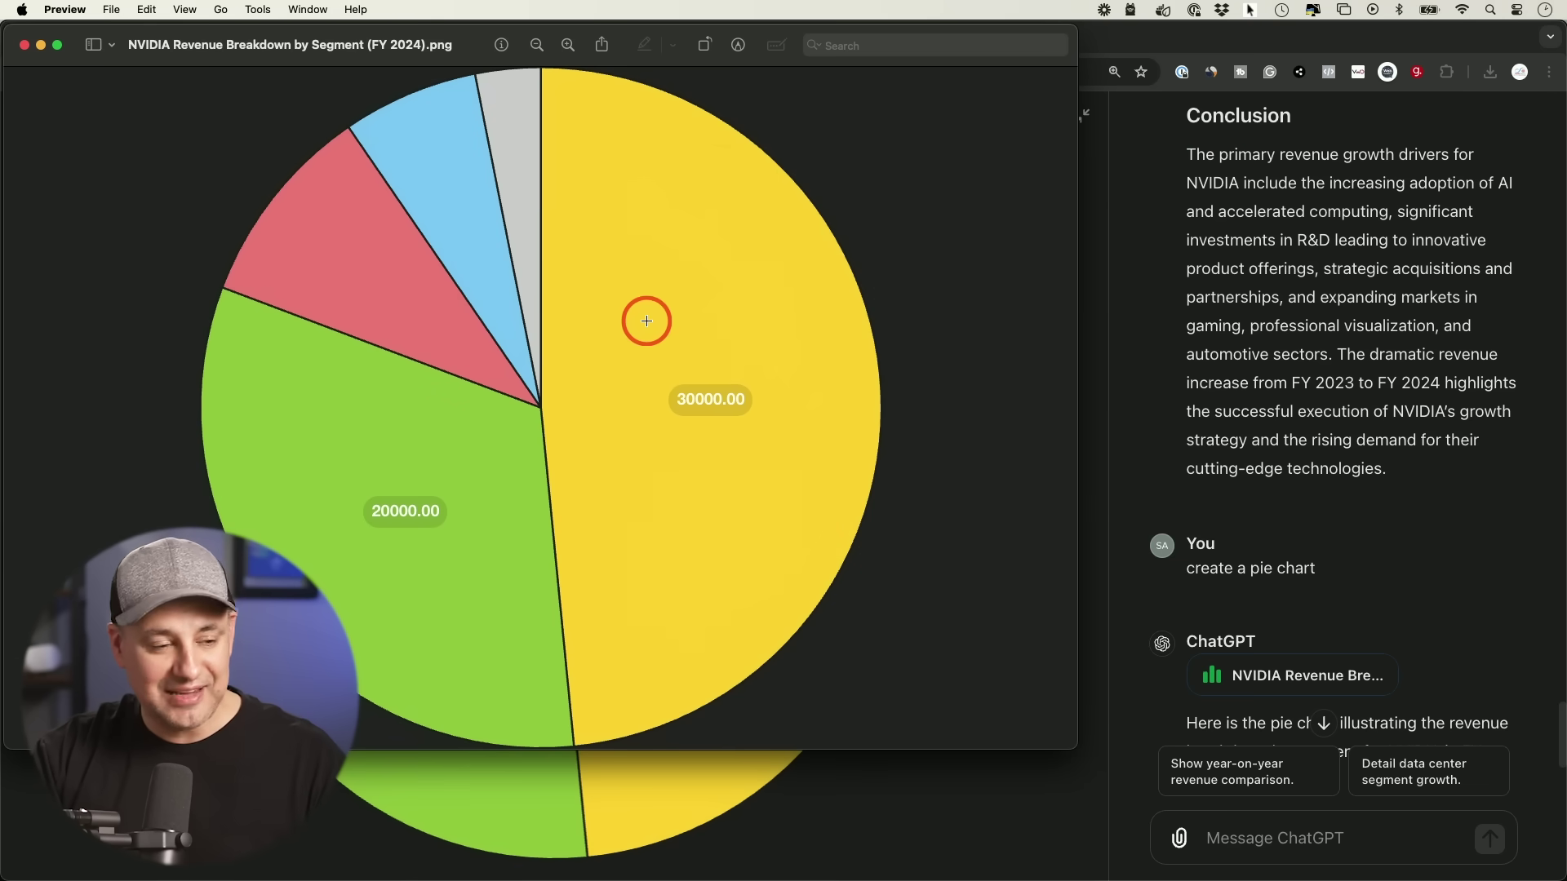
pyautogui.click(23, 46)
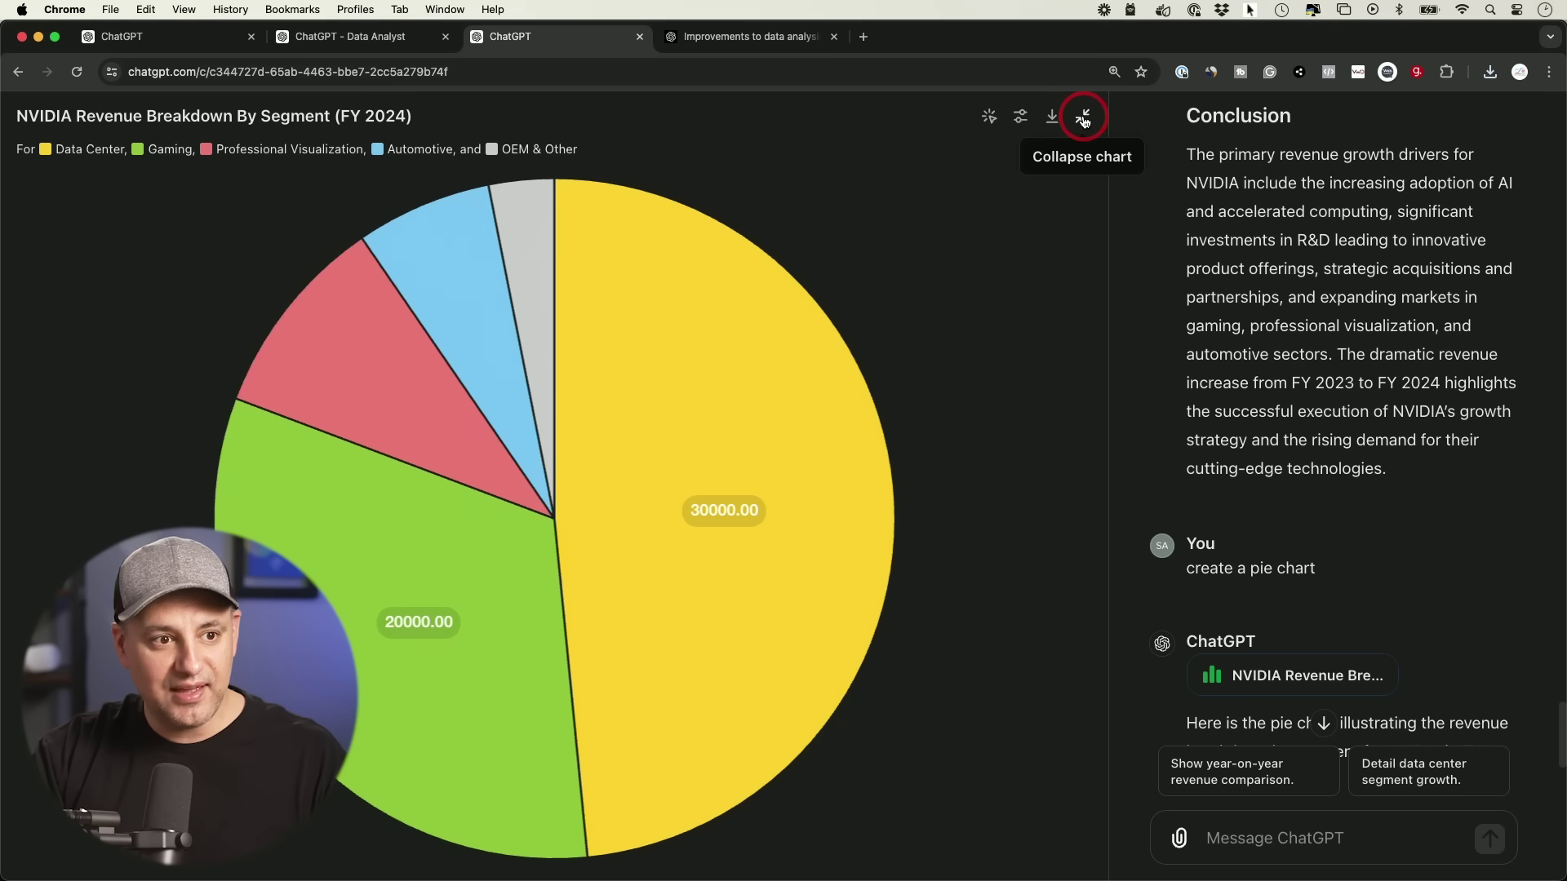
# - Change the pie chart's Data Center slice colour to red
pyautogui.click(1017, 119)
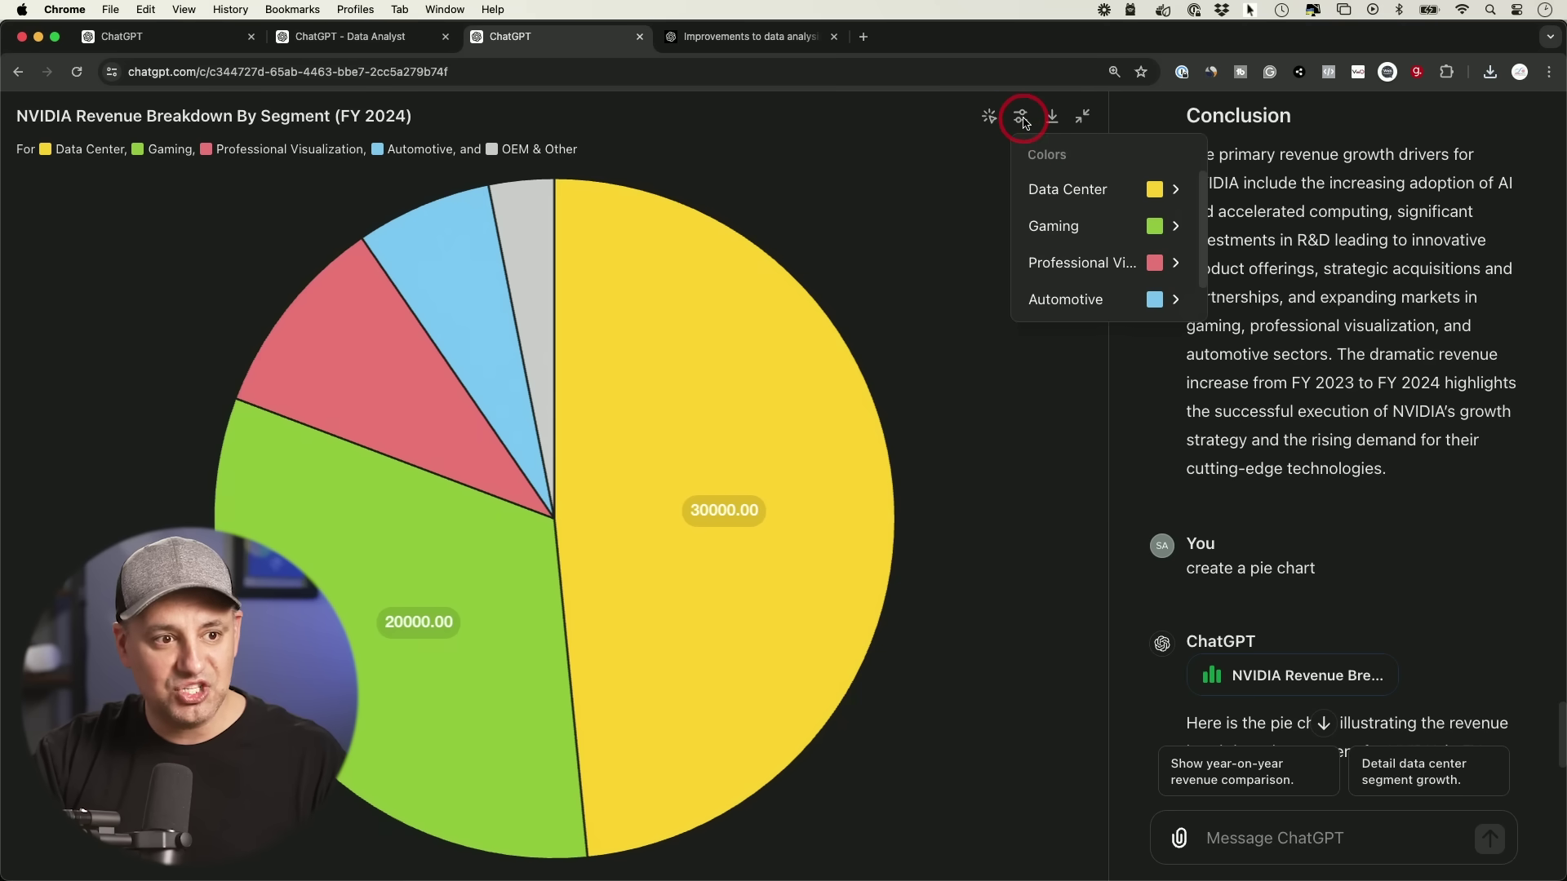
pyautogui.click(1088, 192)
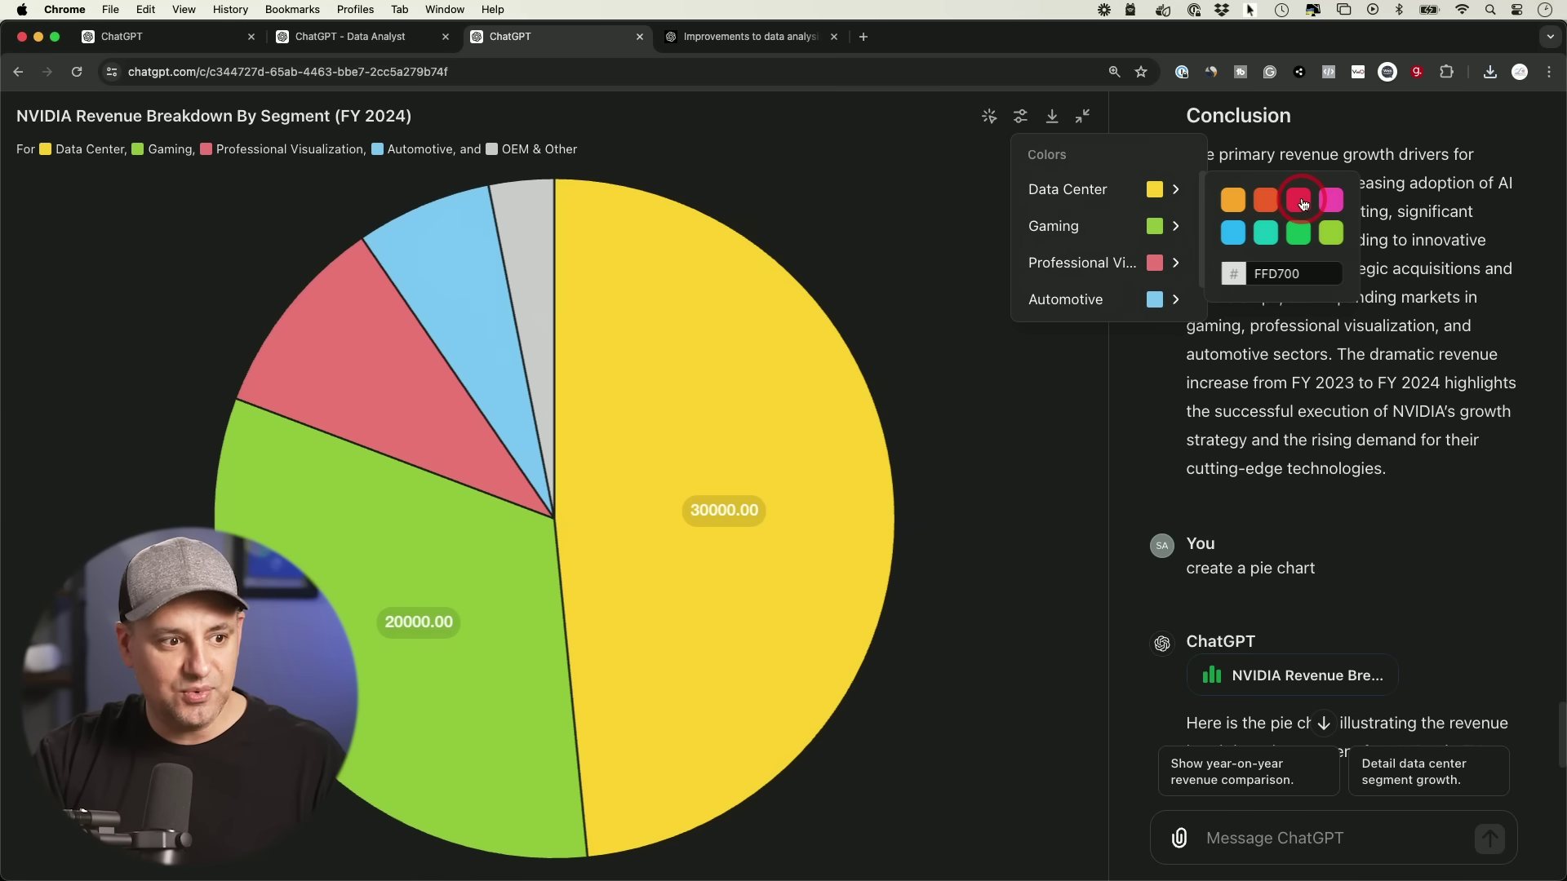
pyautogui.click(1299, 200)
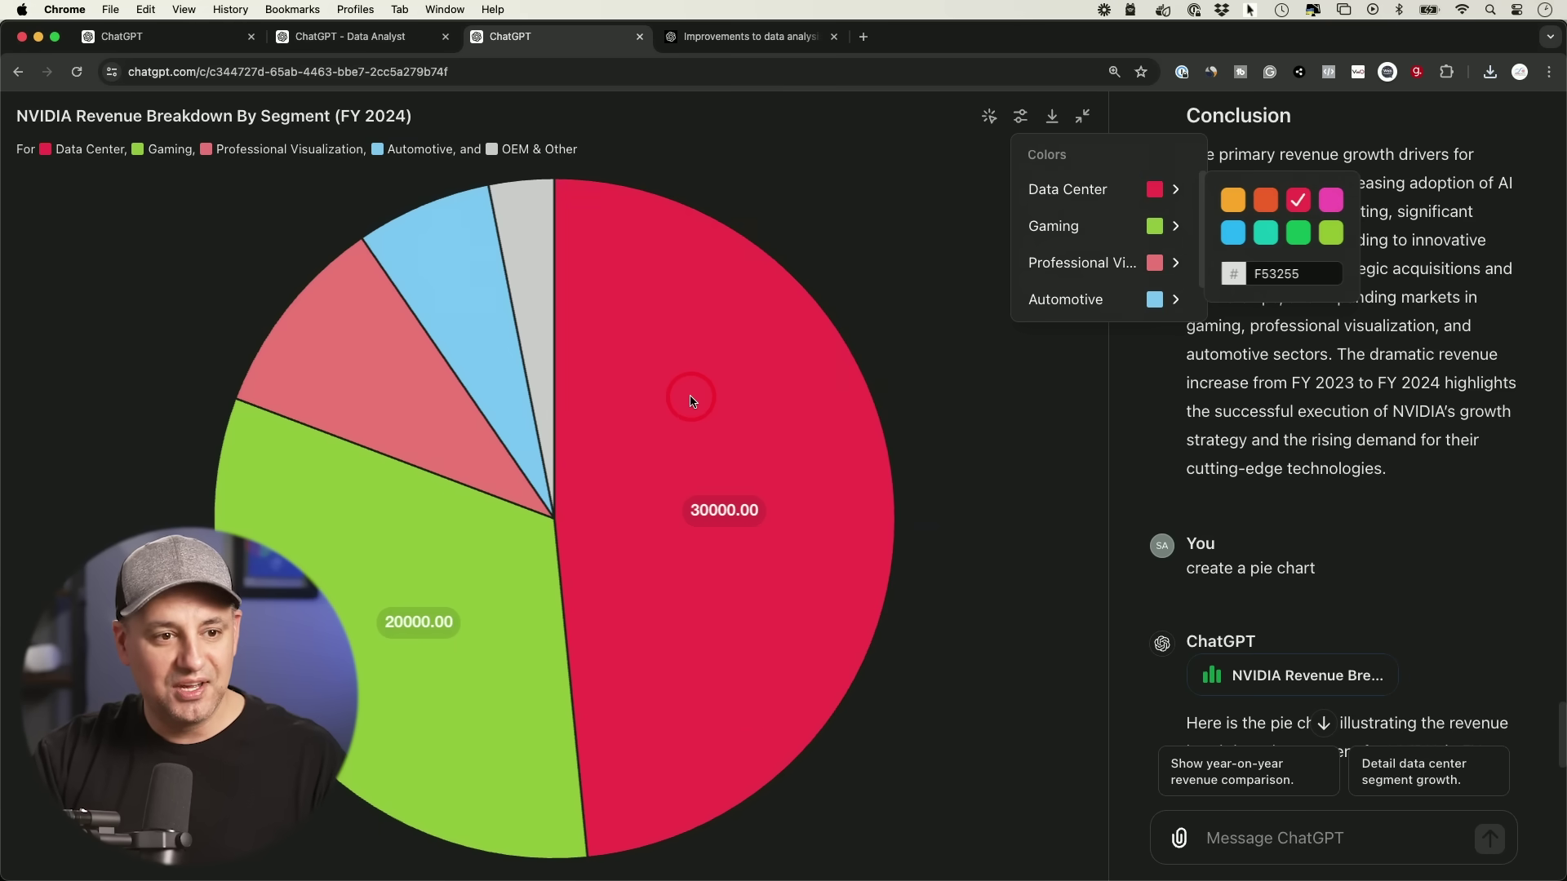
# - Download the recoloured pie chart and open the PNG from the downloads list
pyautogui.click(1050, 118)
pyautogui.click(1053, 121)
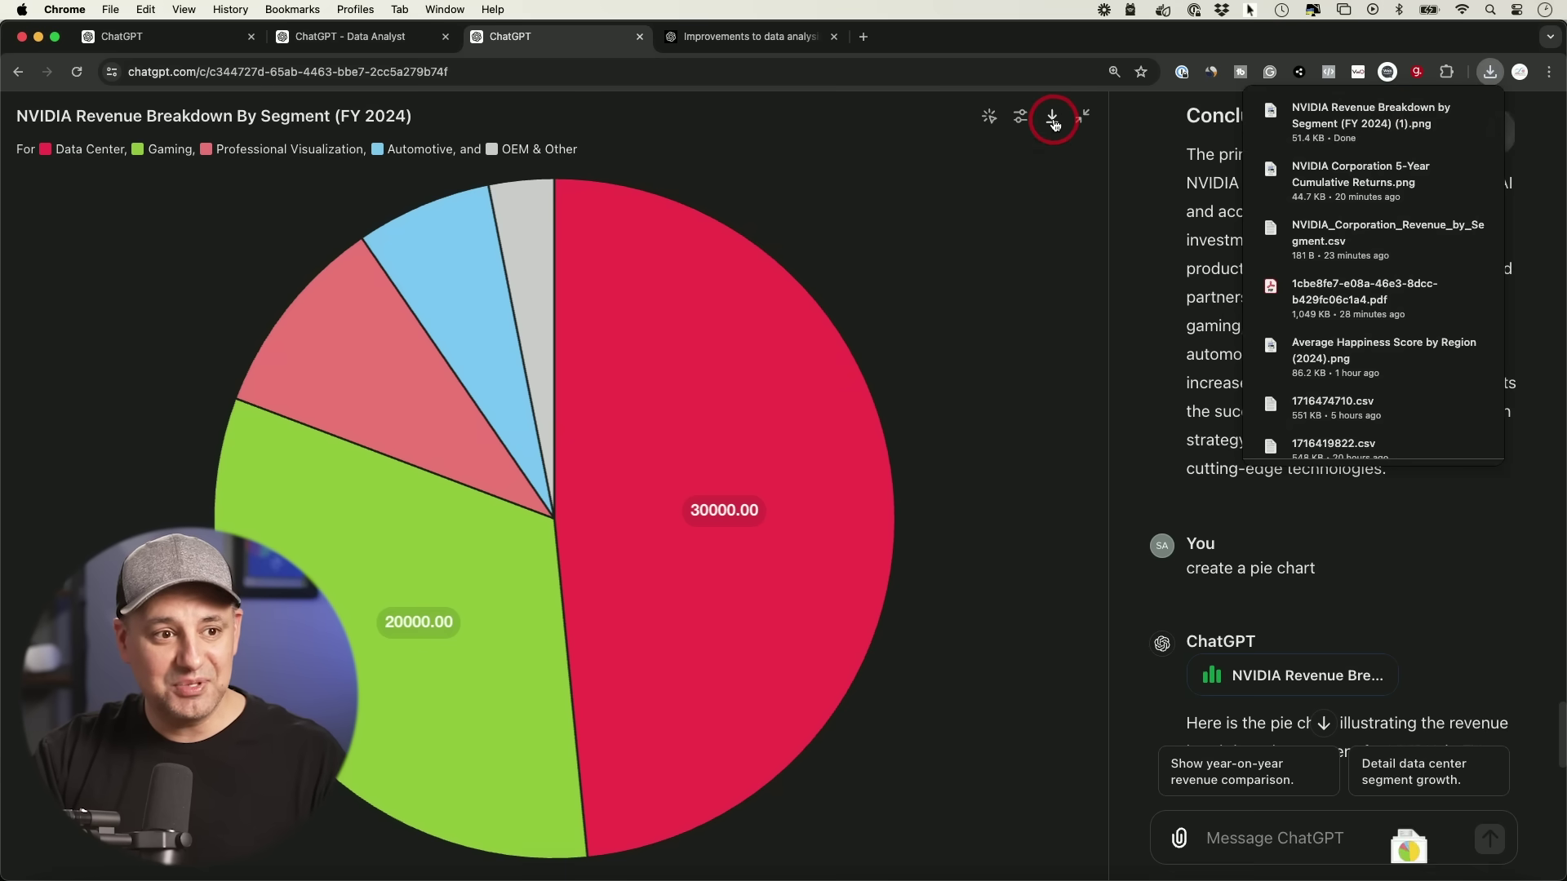
pyautogui.click(1405, 120)
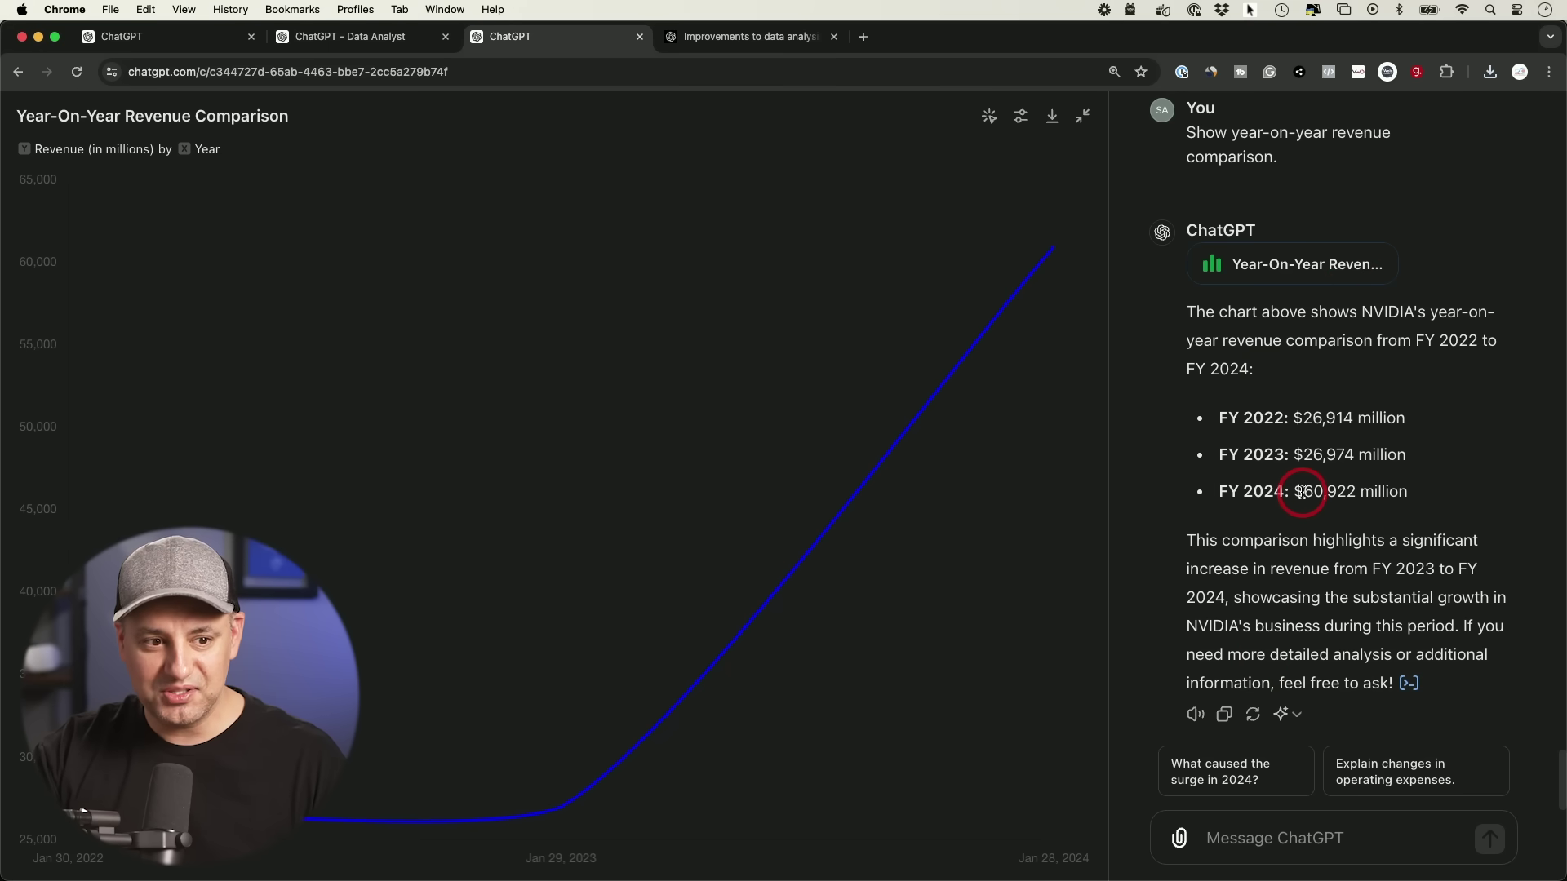
# - Ask 'What caused the surge in 2024?' after briefly highlighting the FY 2024 revenue figure
pyautogui.moveTo(1302, 492); pyautogui.dragTo(1417, 493)
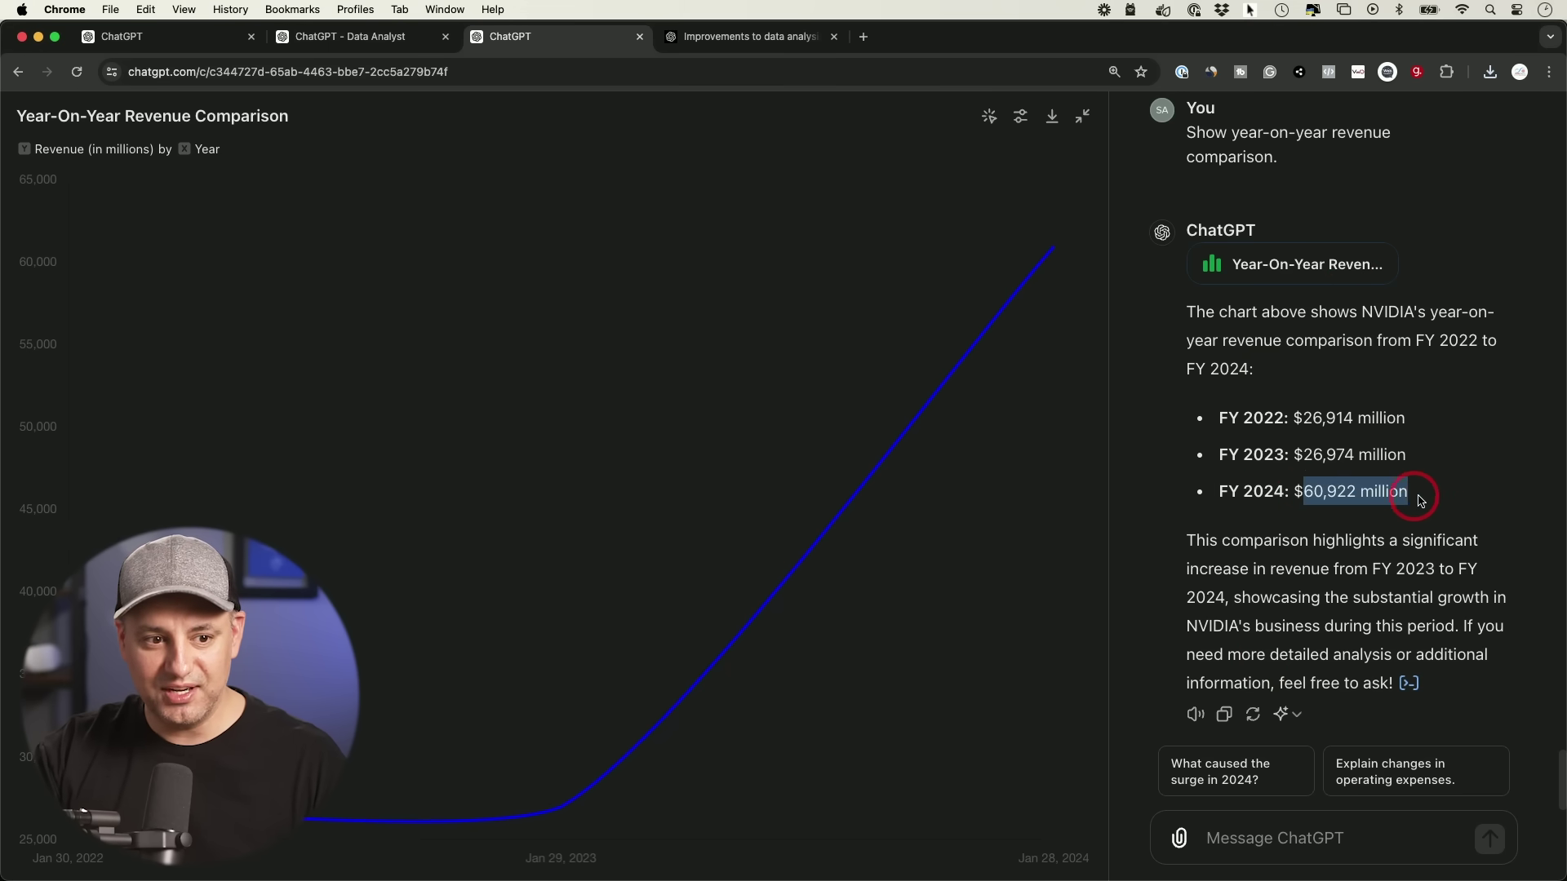
pyautogui.click(1314, 498)
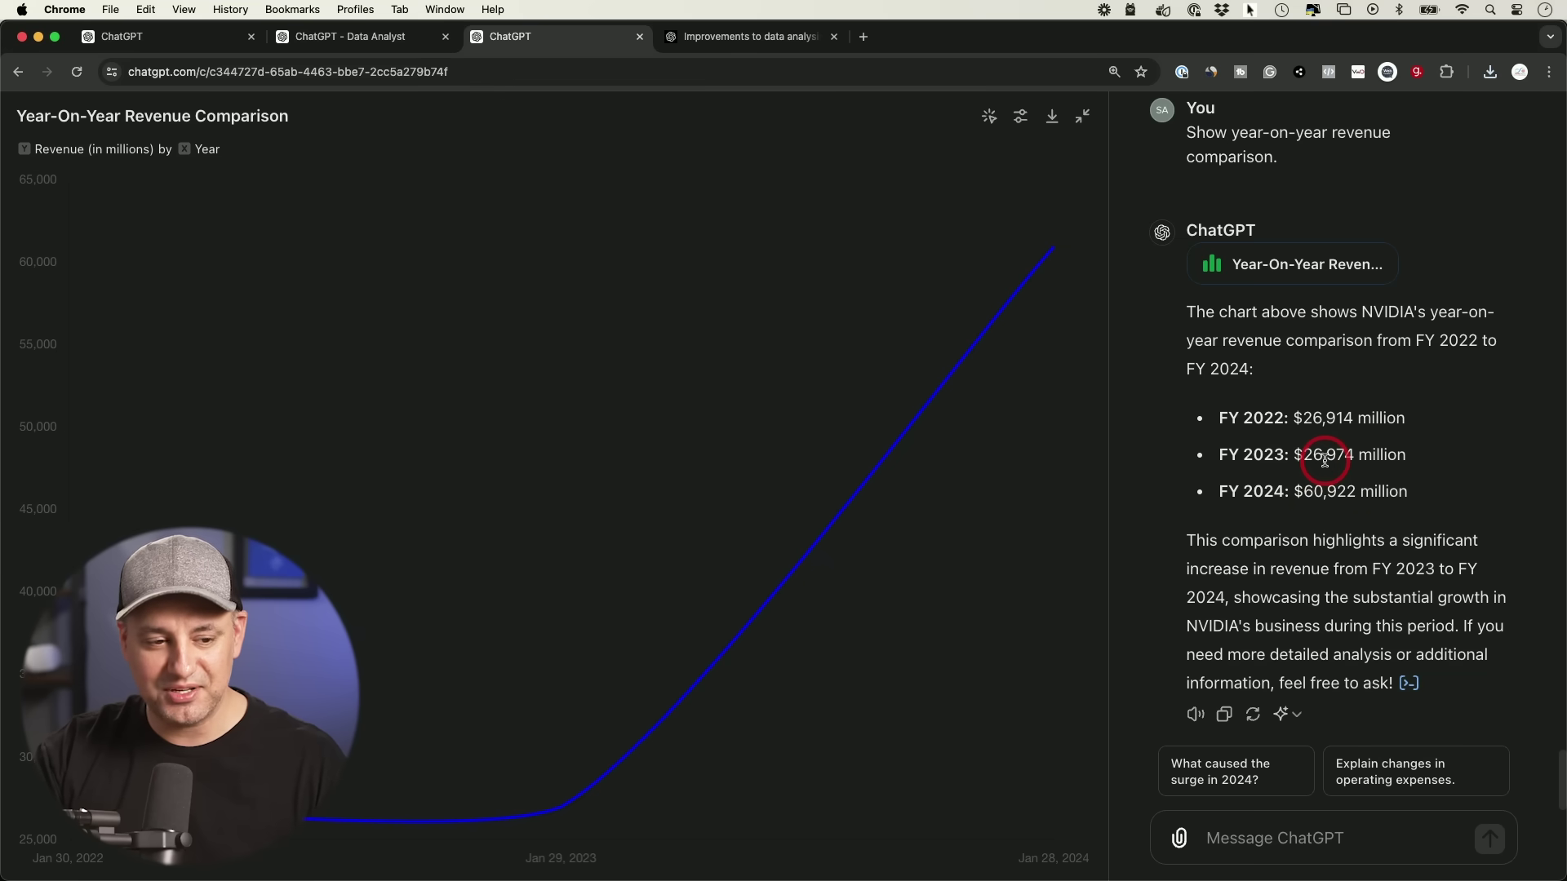
pyautogui.click(1231, 776)
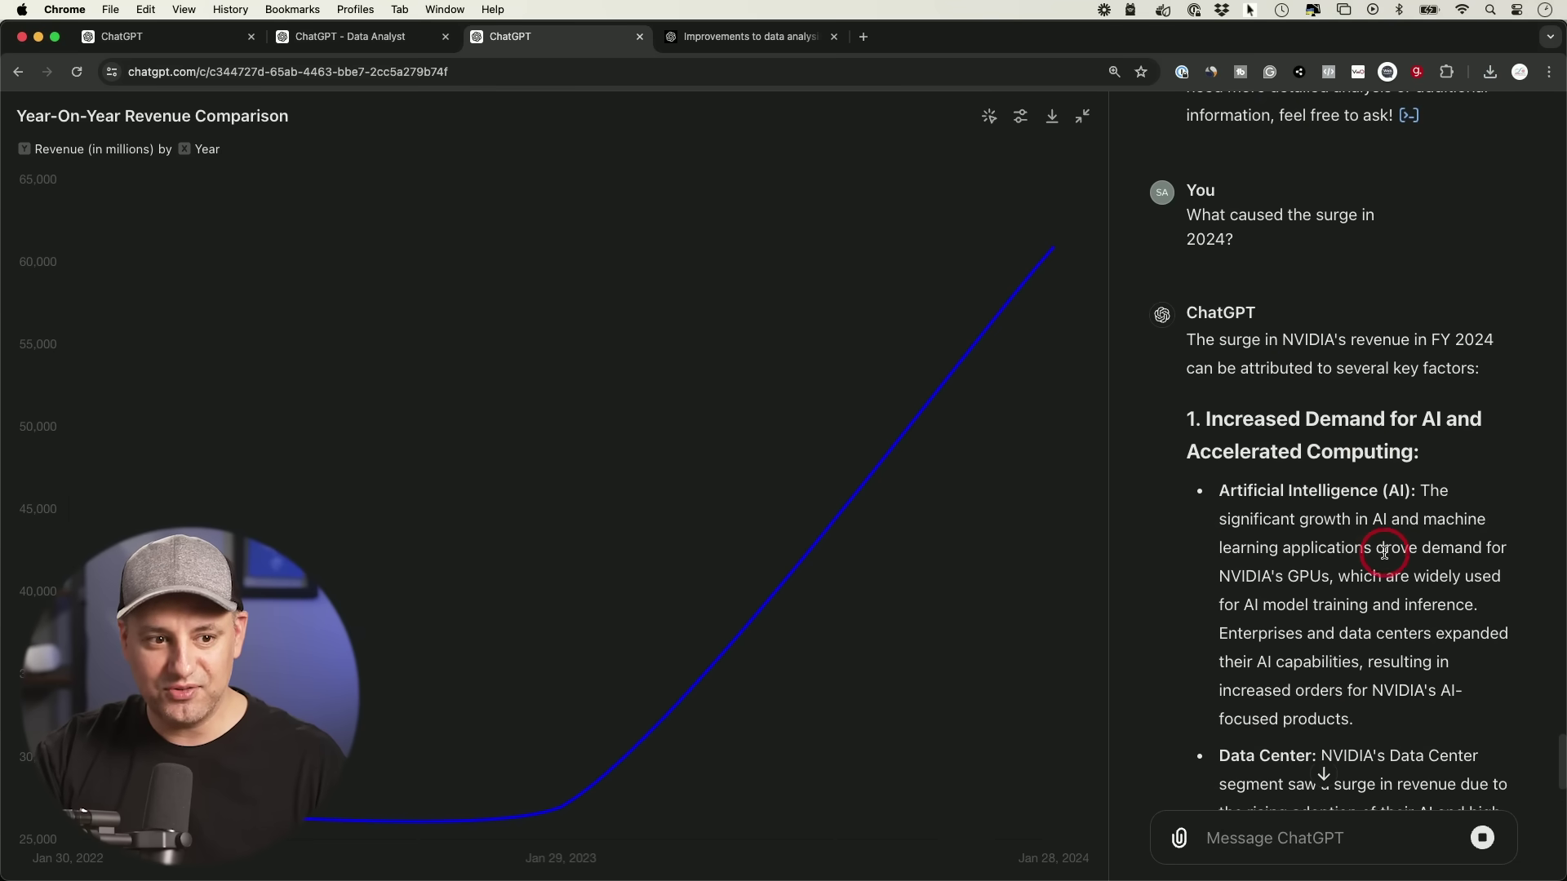
pyautogui.scroll(3, 1385, 552)
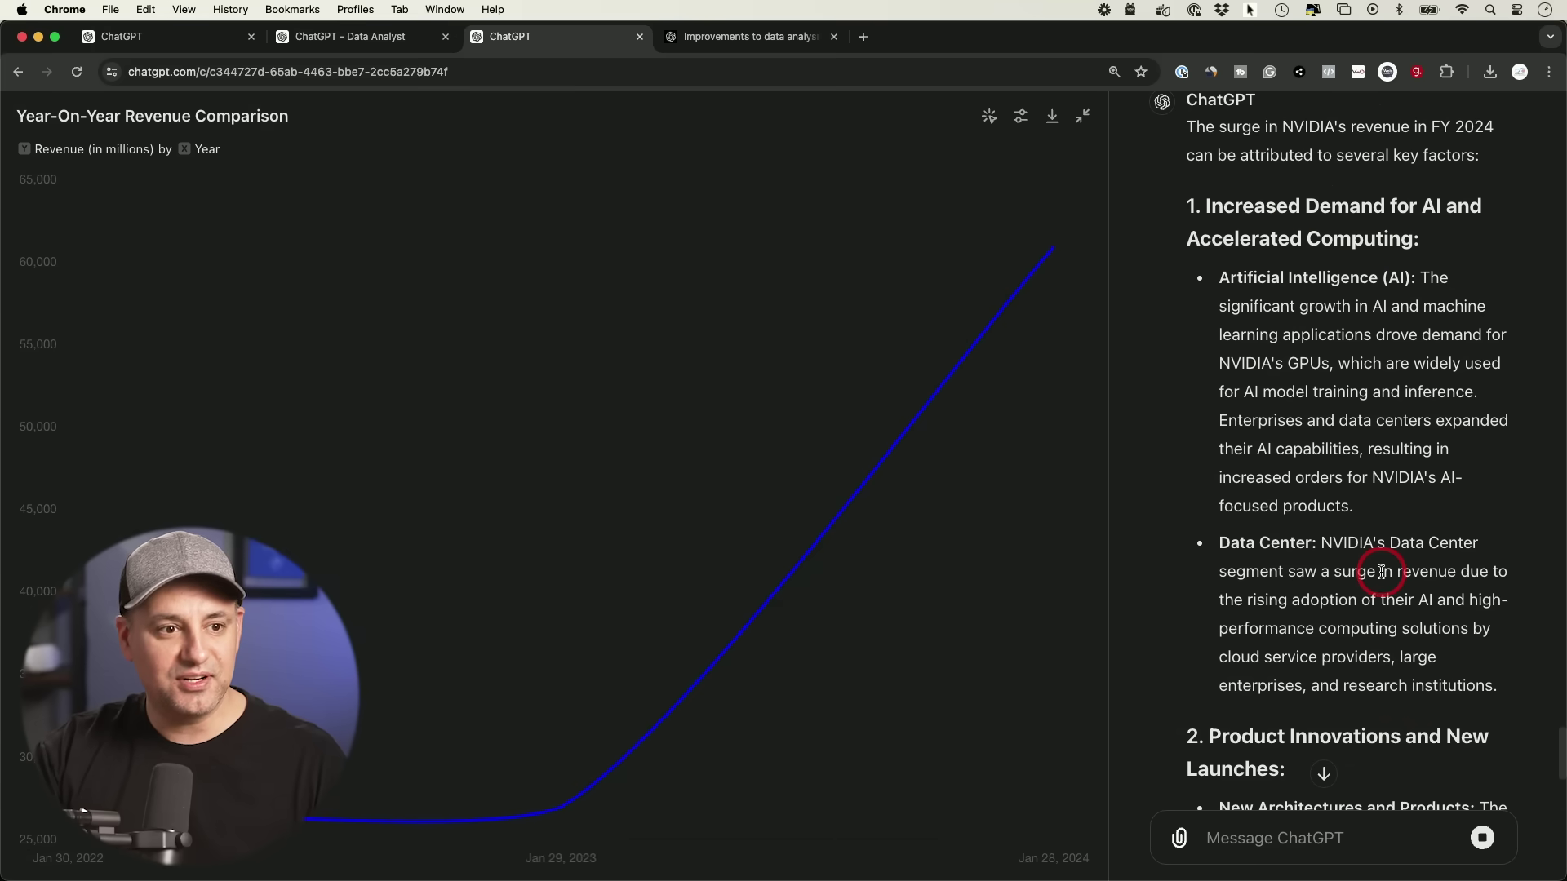
# - Colour the year-on-year revenue line green
pyautogui.click(1020, 118)
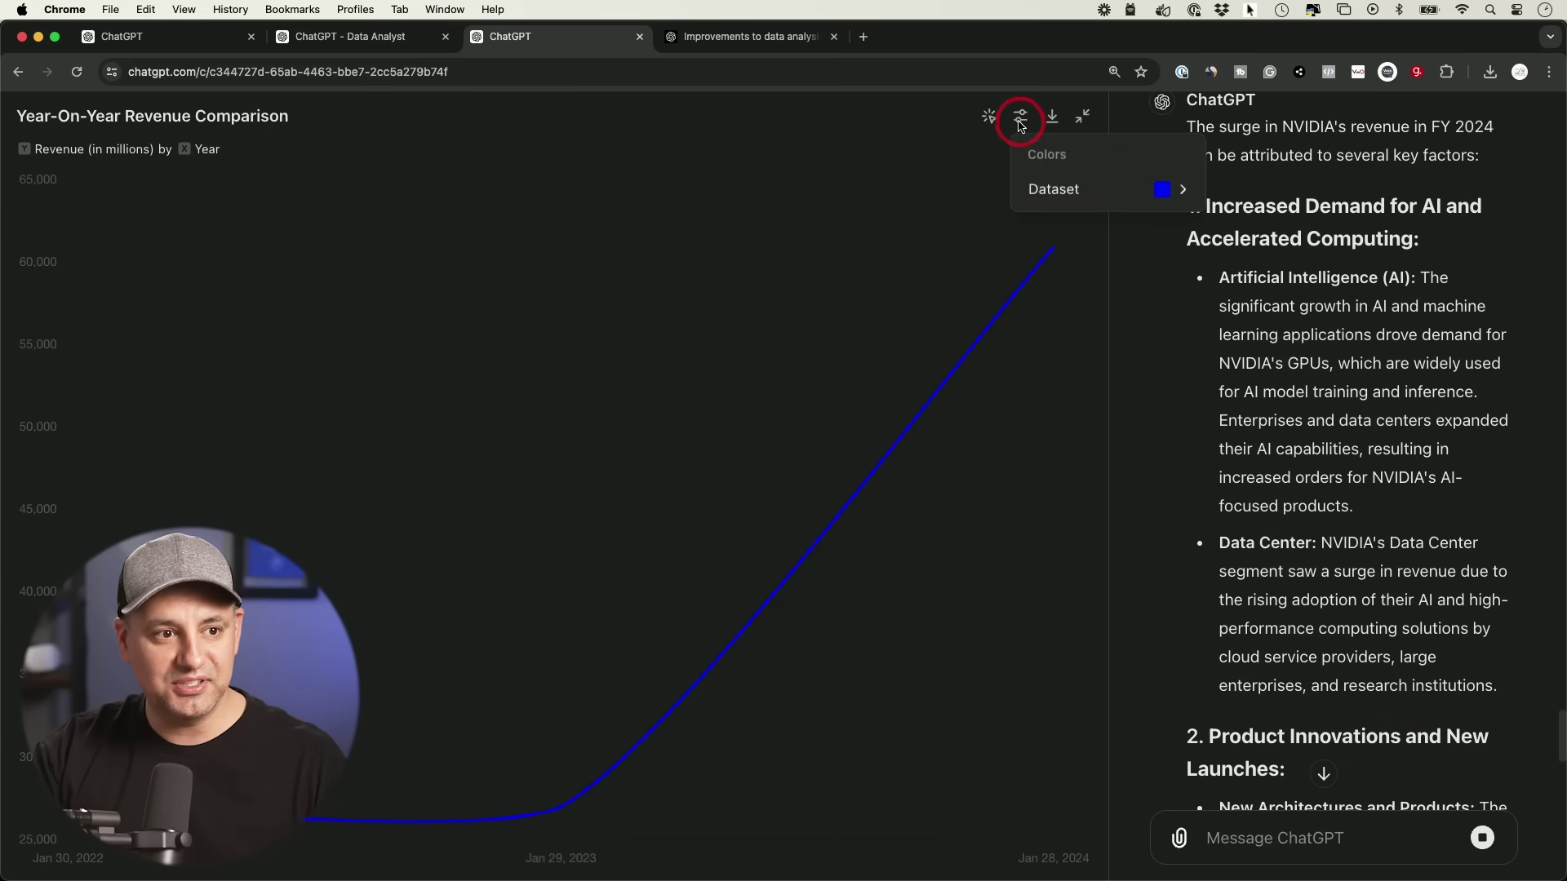
pyautogui.click(1062, 186)
pyautogui.click(1308, 235)
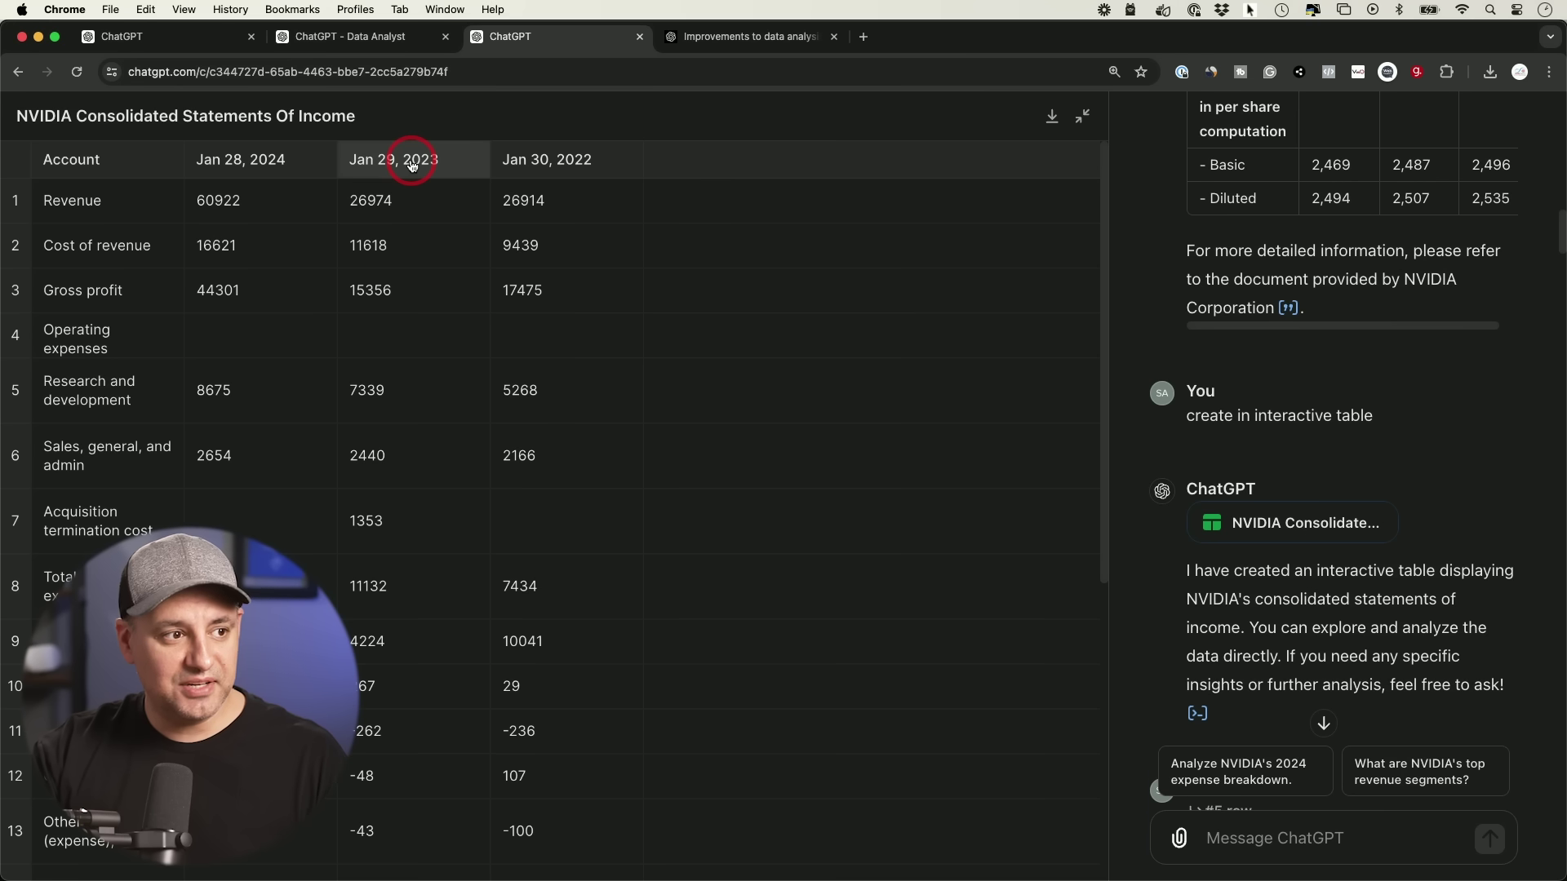
# - Reference the Jan 29, 2023 column and send a request for an operating-expenses bar graph
pyautogui.click(405, 162)
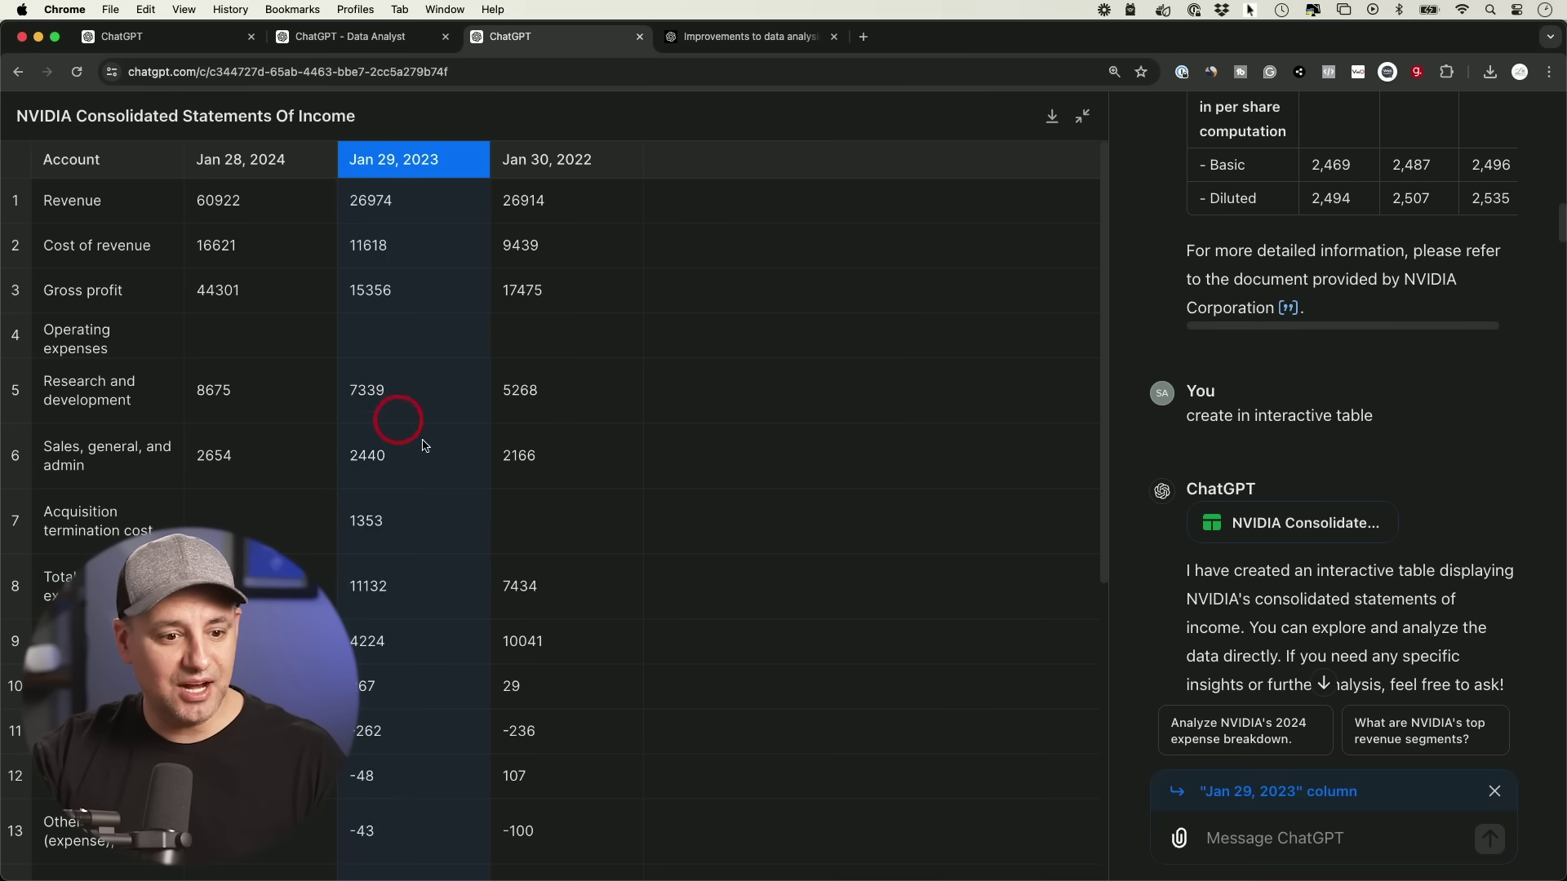
pyautogui.click(1313, 849)
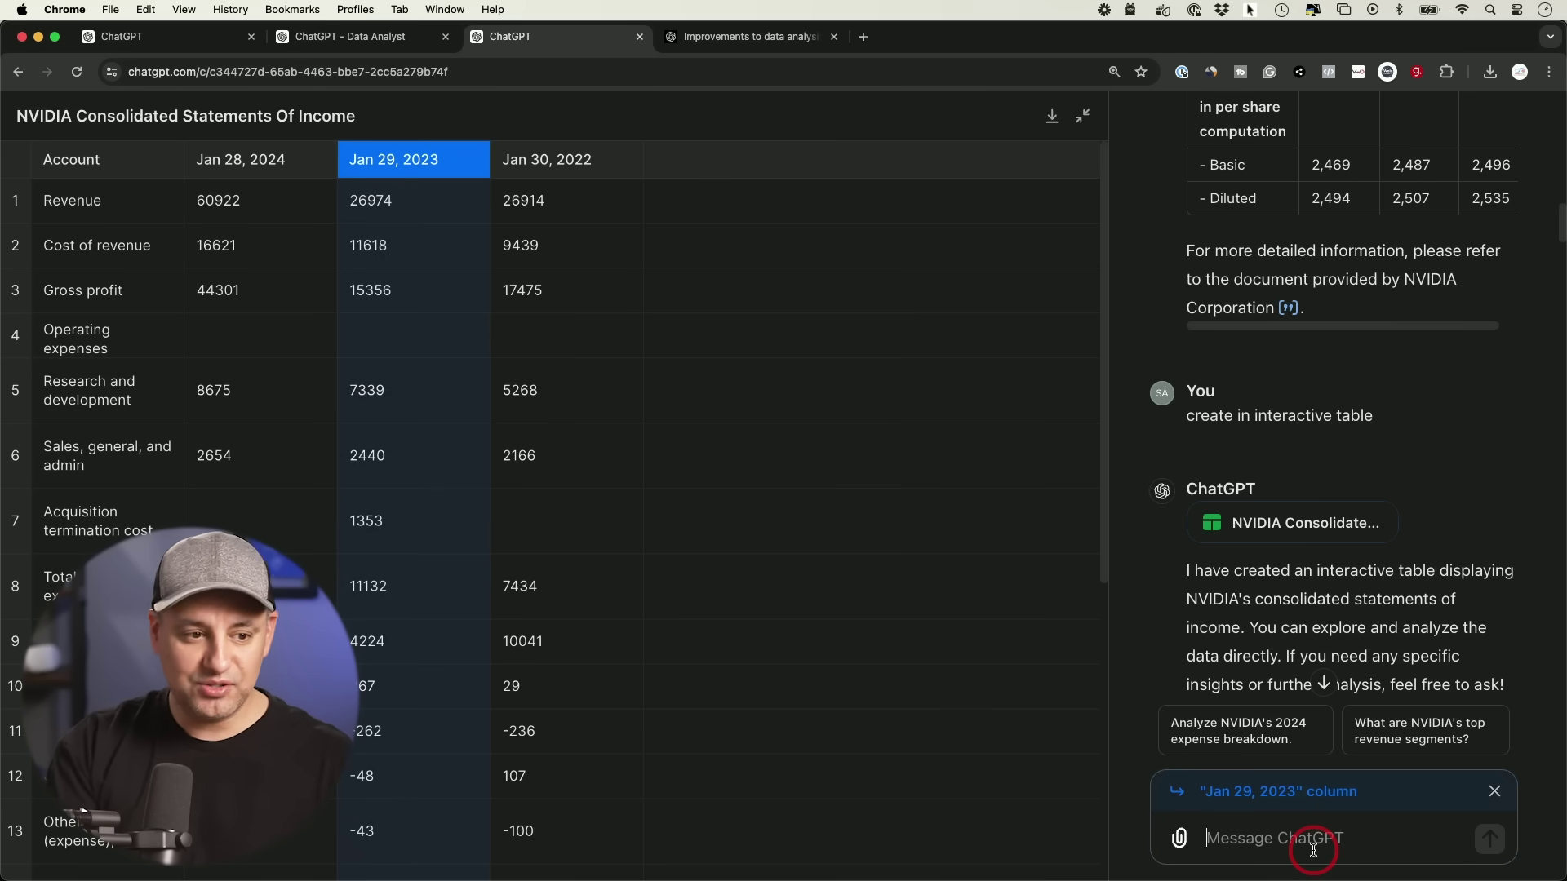
pyautogui.write('com')
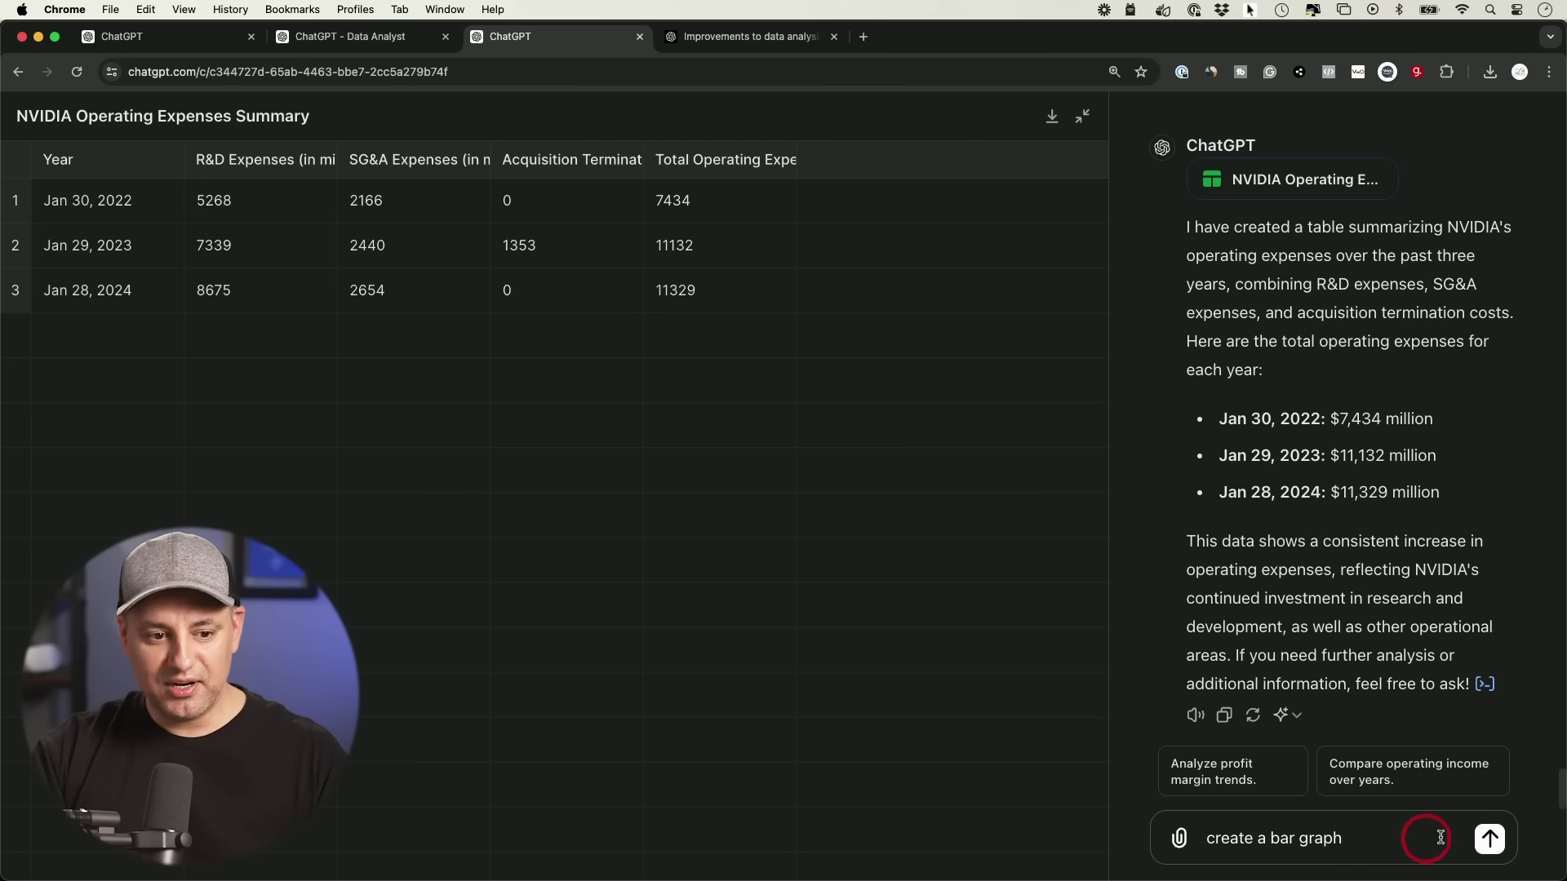
pyautogui.click(1491, 839)
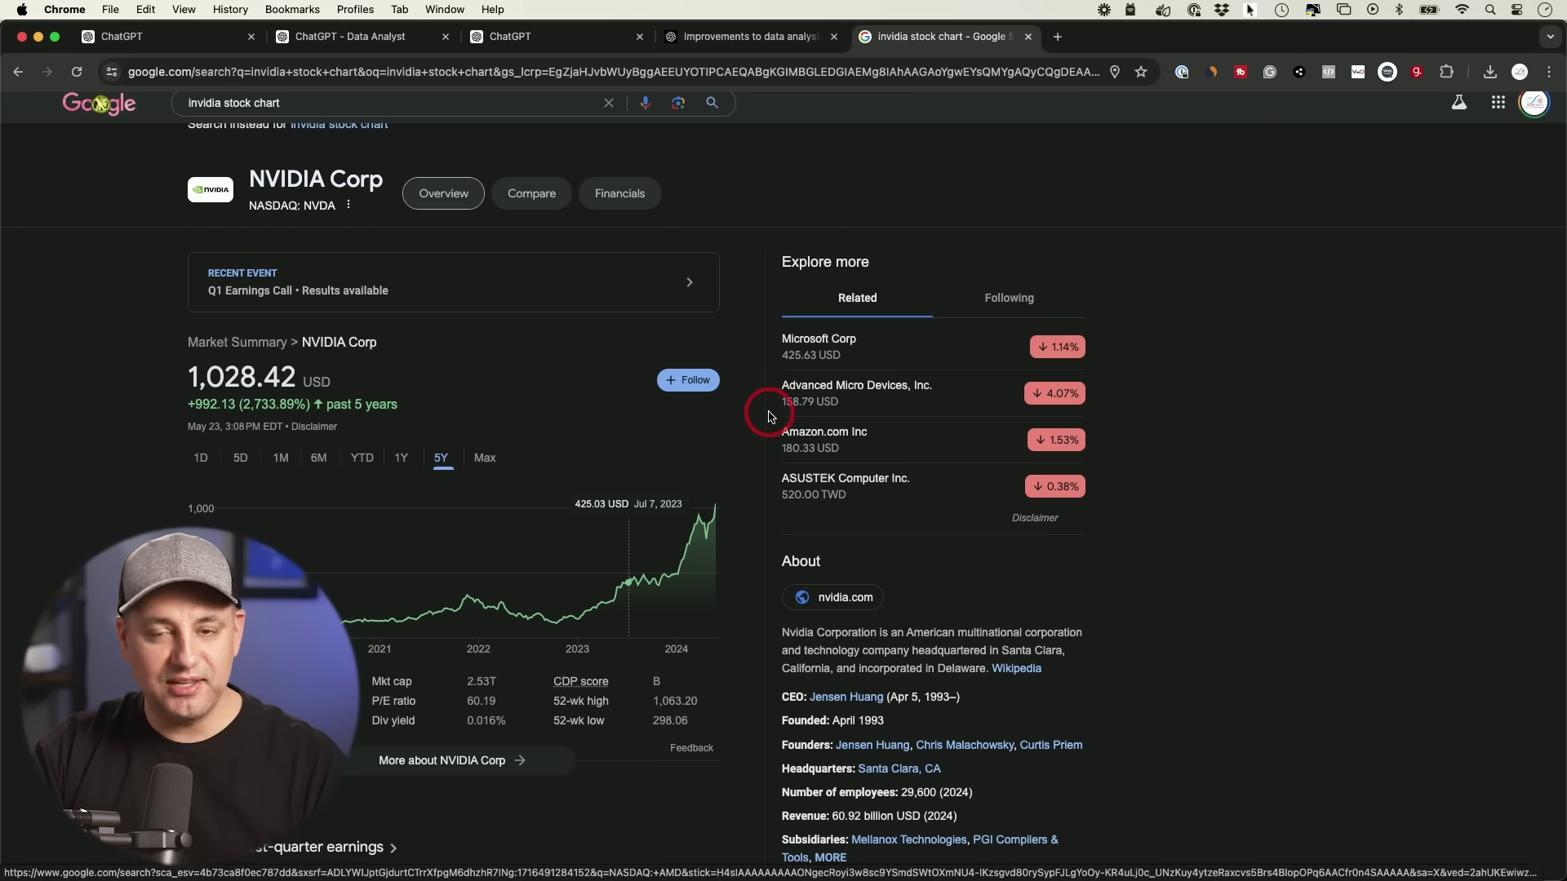
# - Screenshot the NVIDIA 5-year stock chart card from Google Search and return to ChatGPT
pyautogui.scroll(-1, 82, 457)
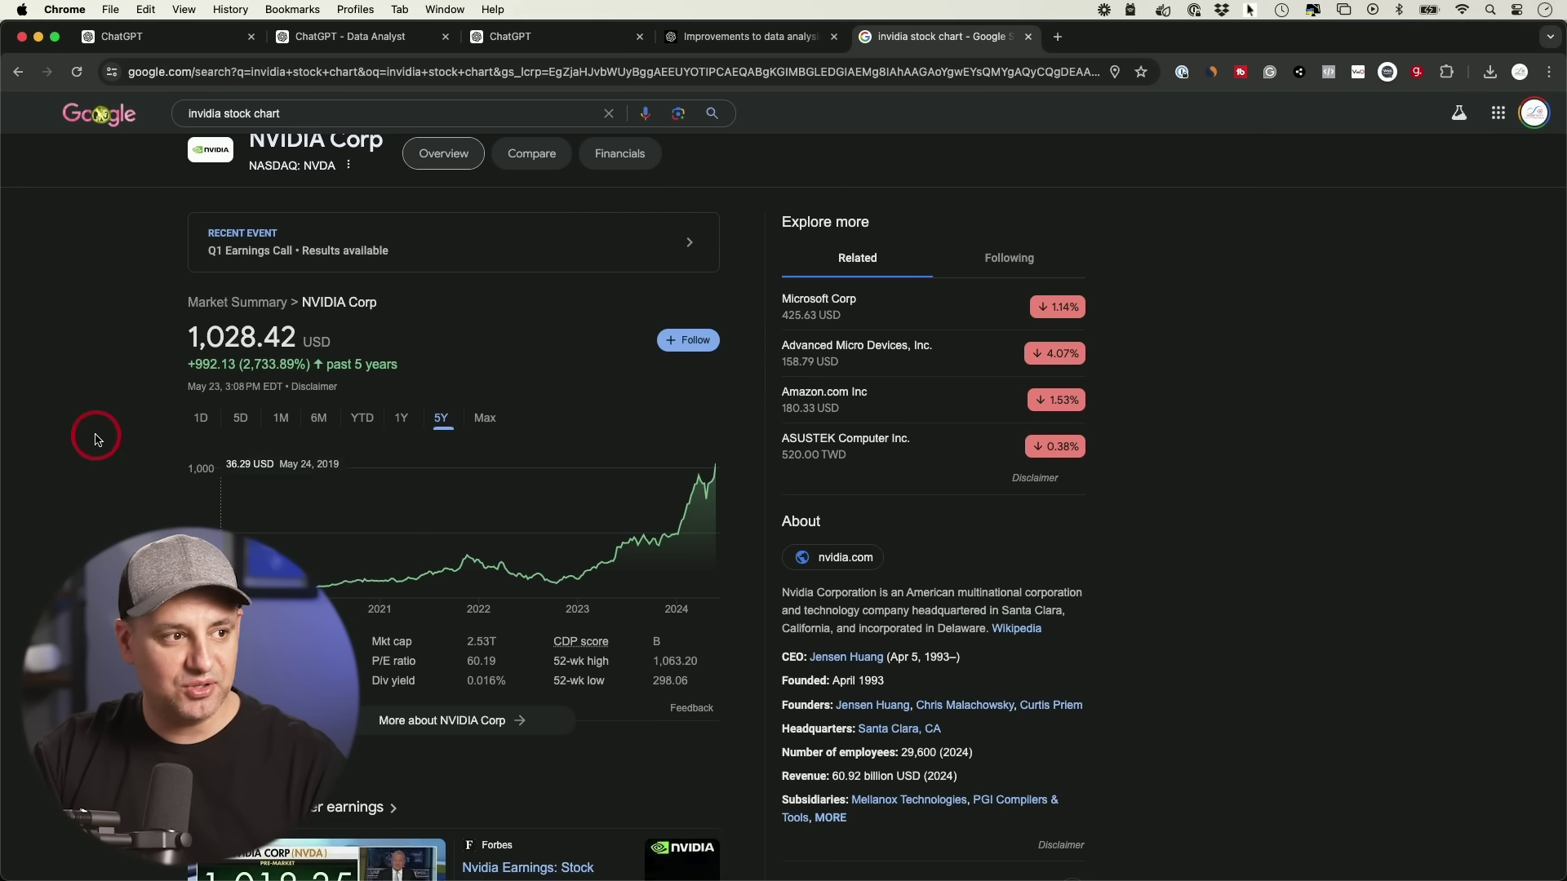
pyautogui.scroll(2, 114, 408)
pyautogui.scroll(-2, 155, 423)
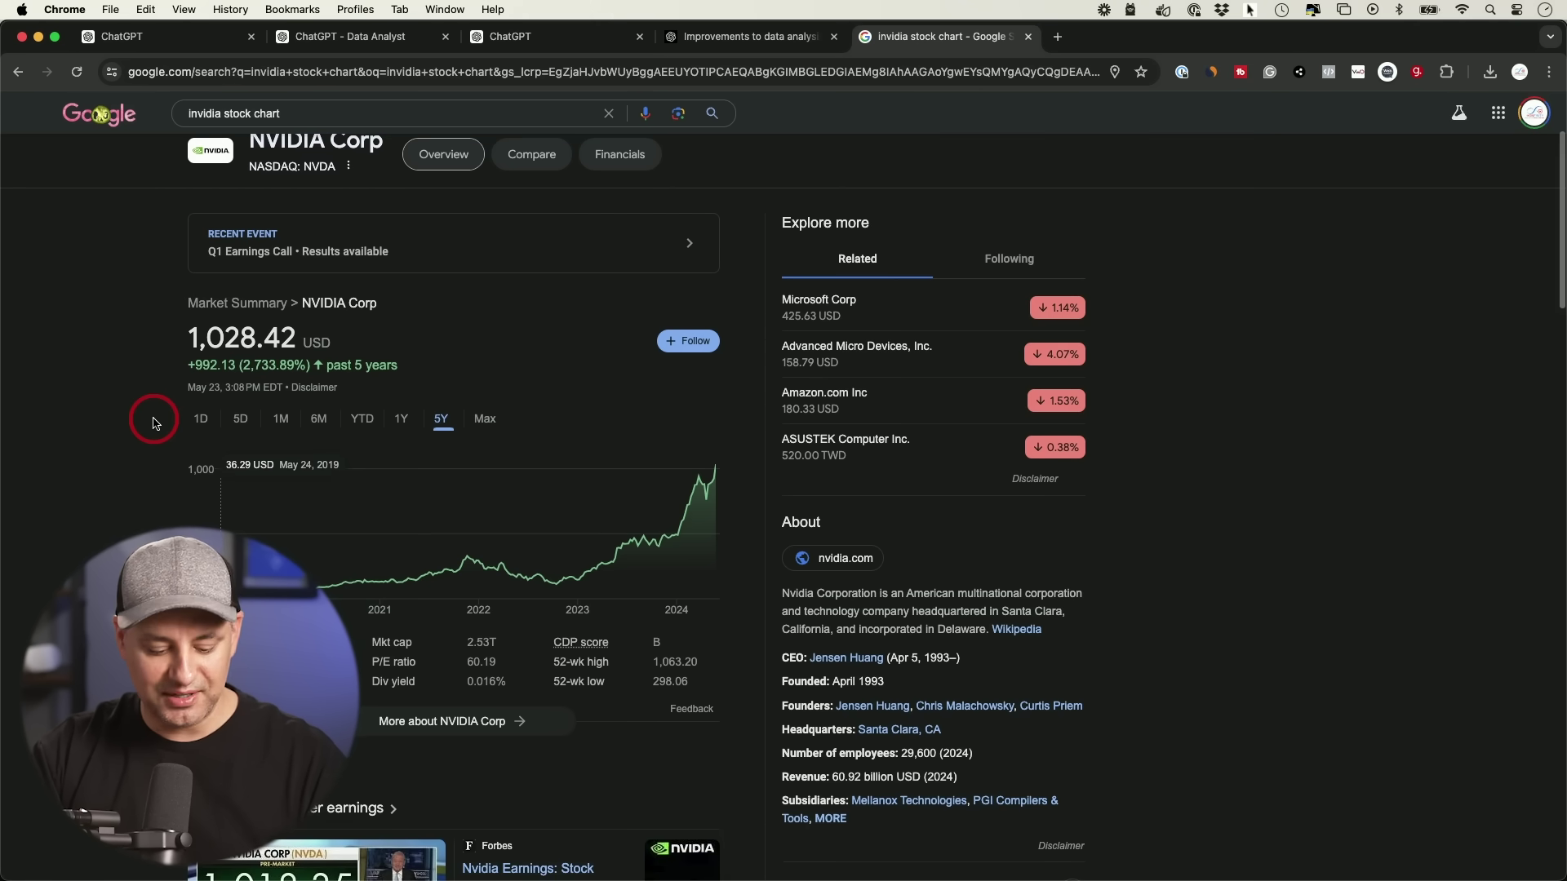
pyautogui.press('super+shift+4')
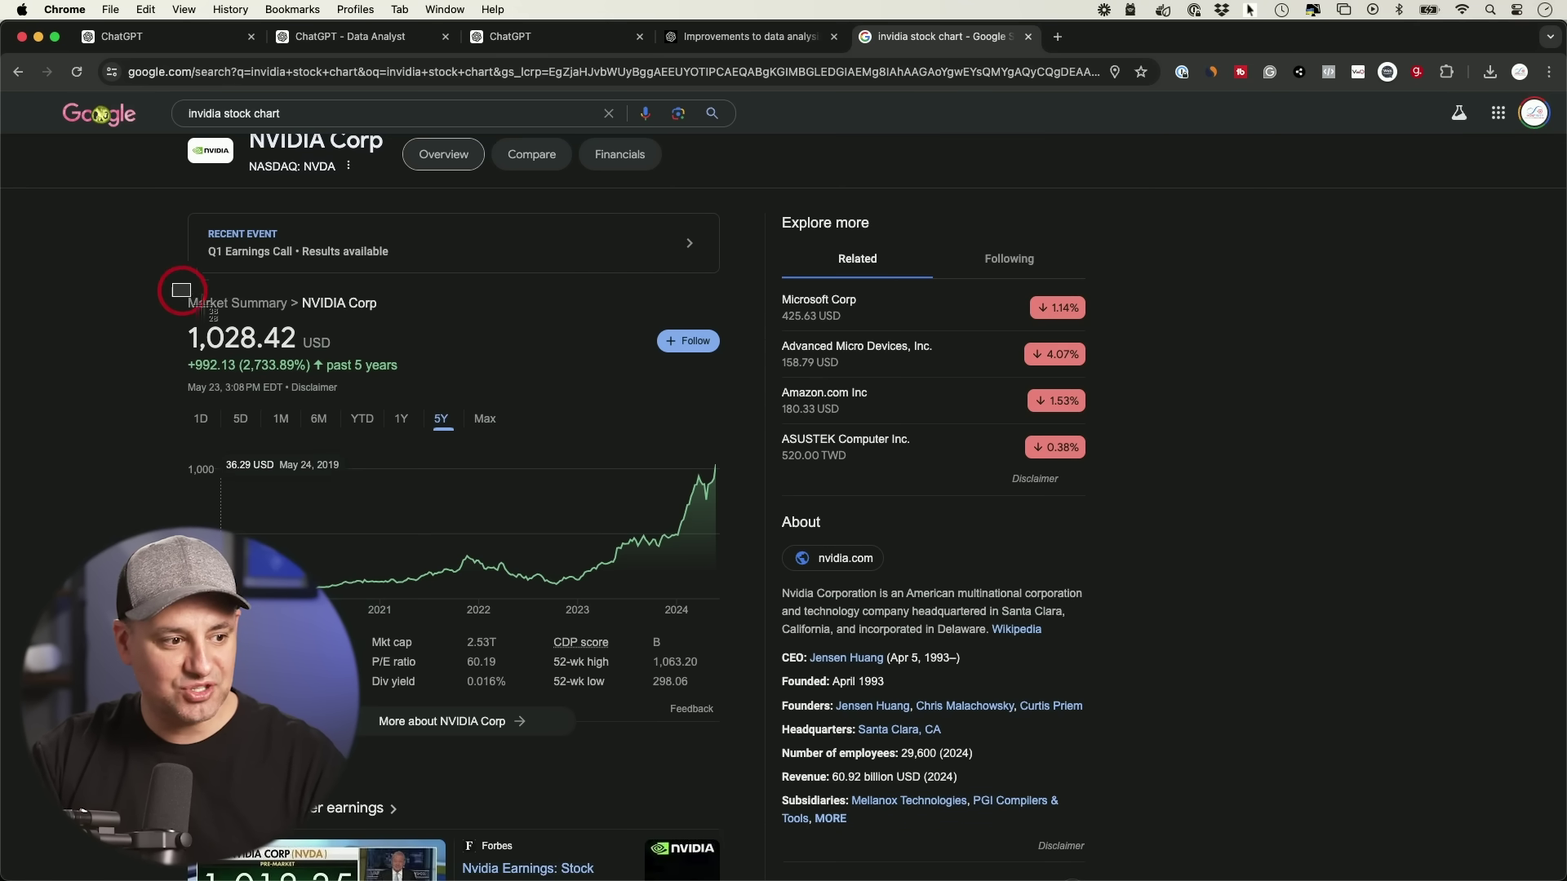
pyautogui.moveTo(172, 284); pyautogui.dragTo(753, 748)
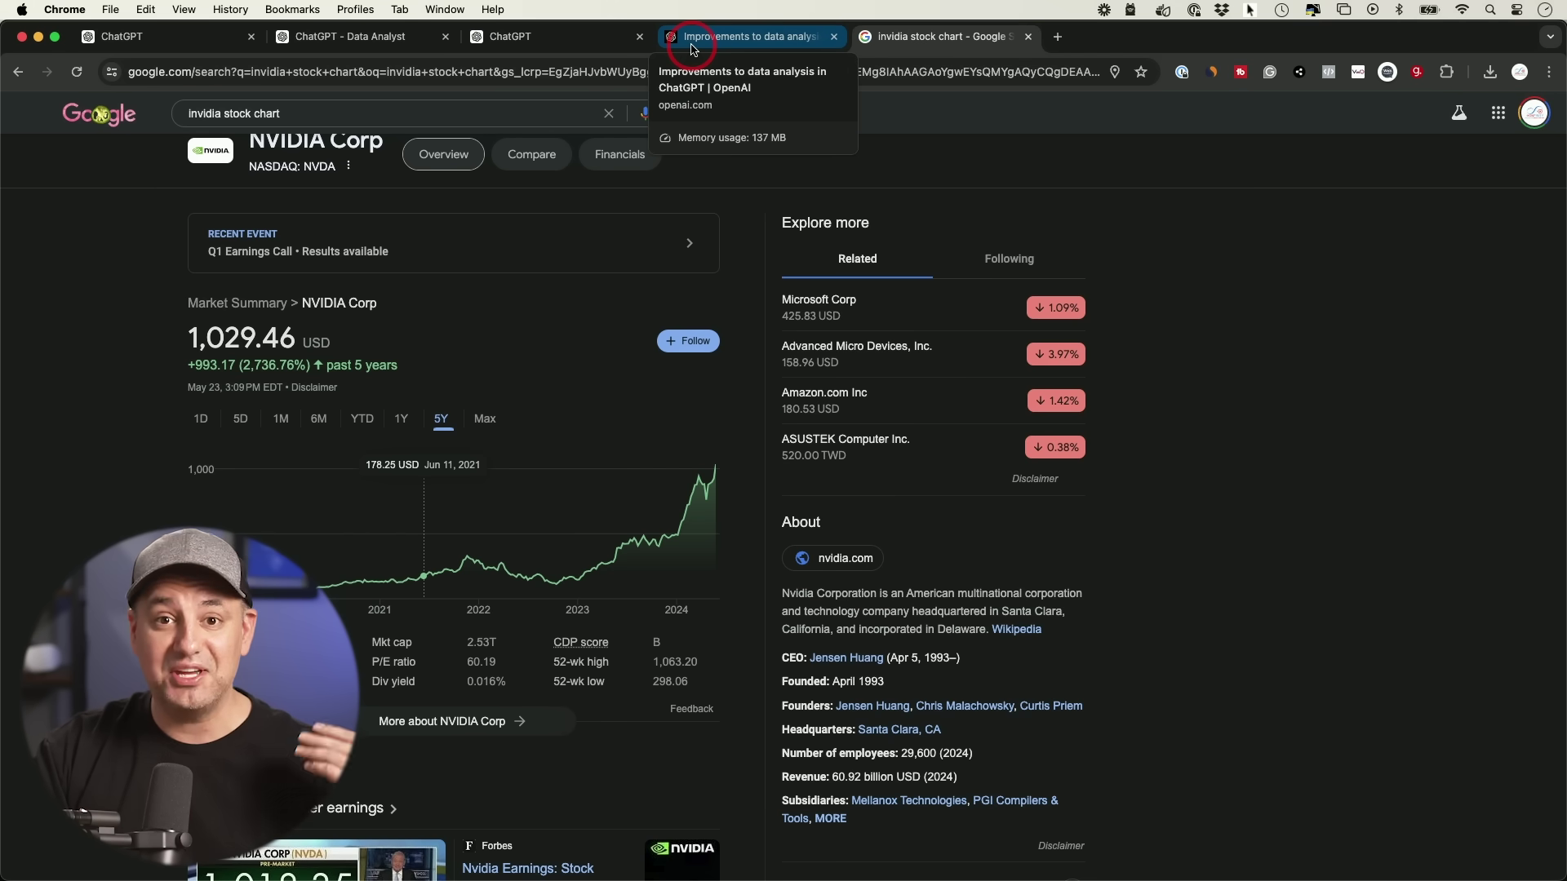
pyautogui.press('super+3')
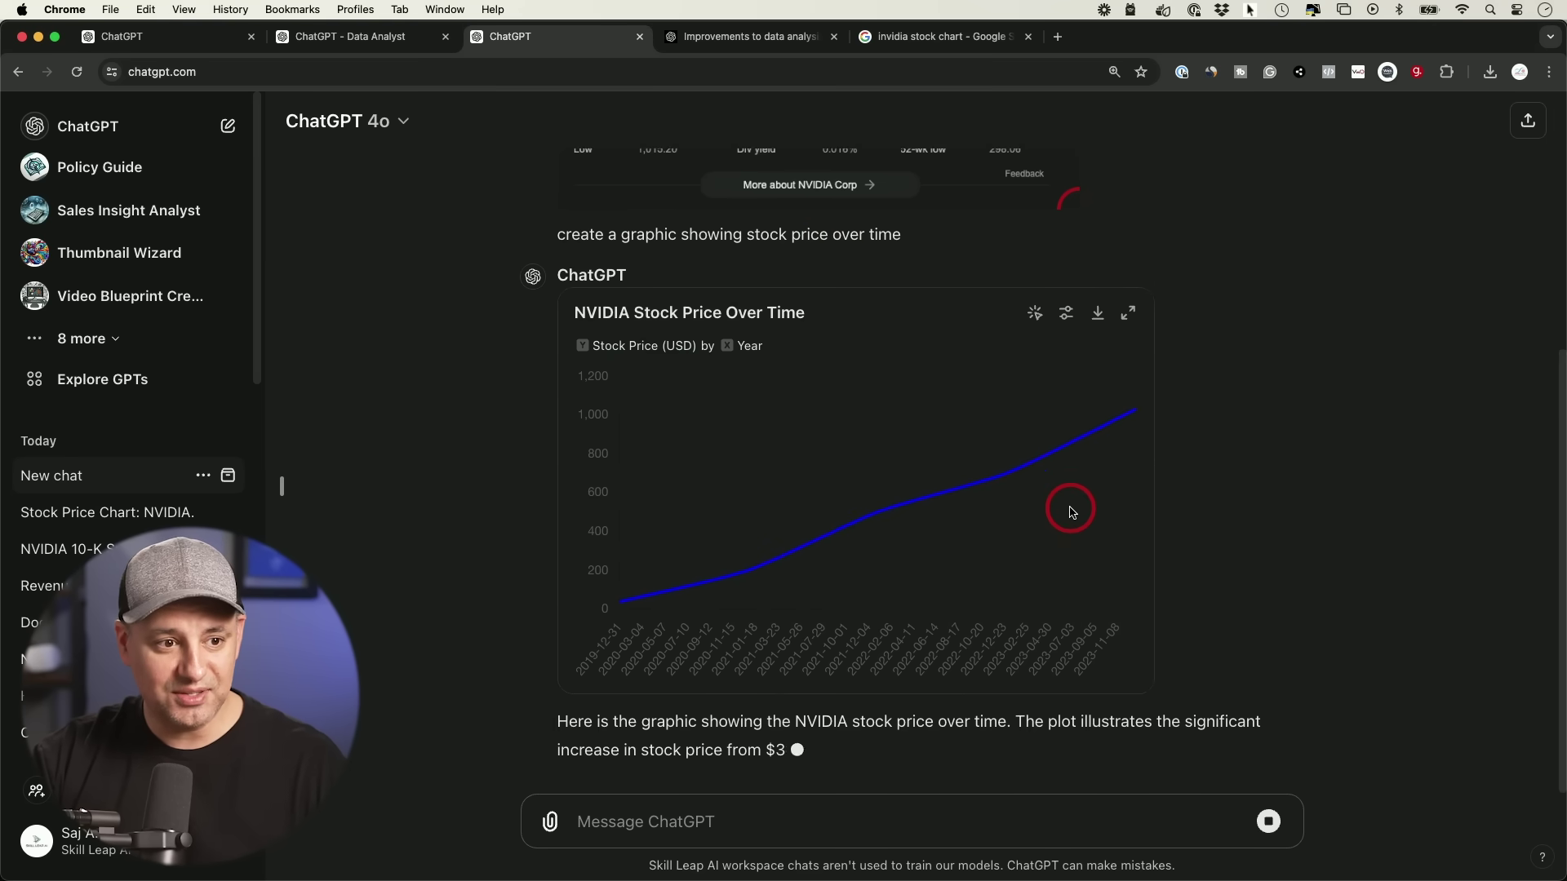
# - Expand the generated NVIDIA stock price line chart to full width, then start a new message
pyautogui.click(1128, 327)
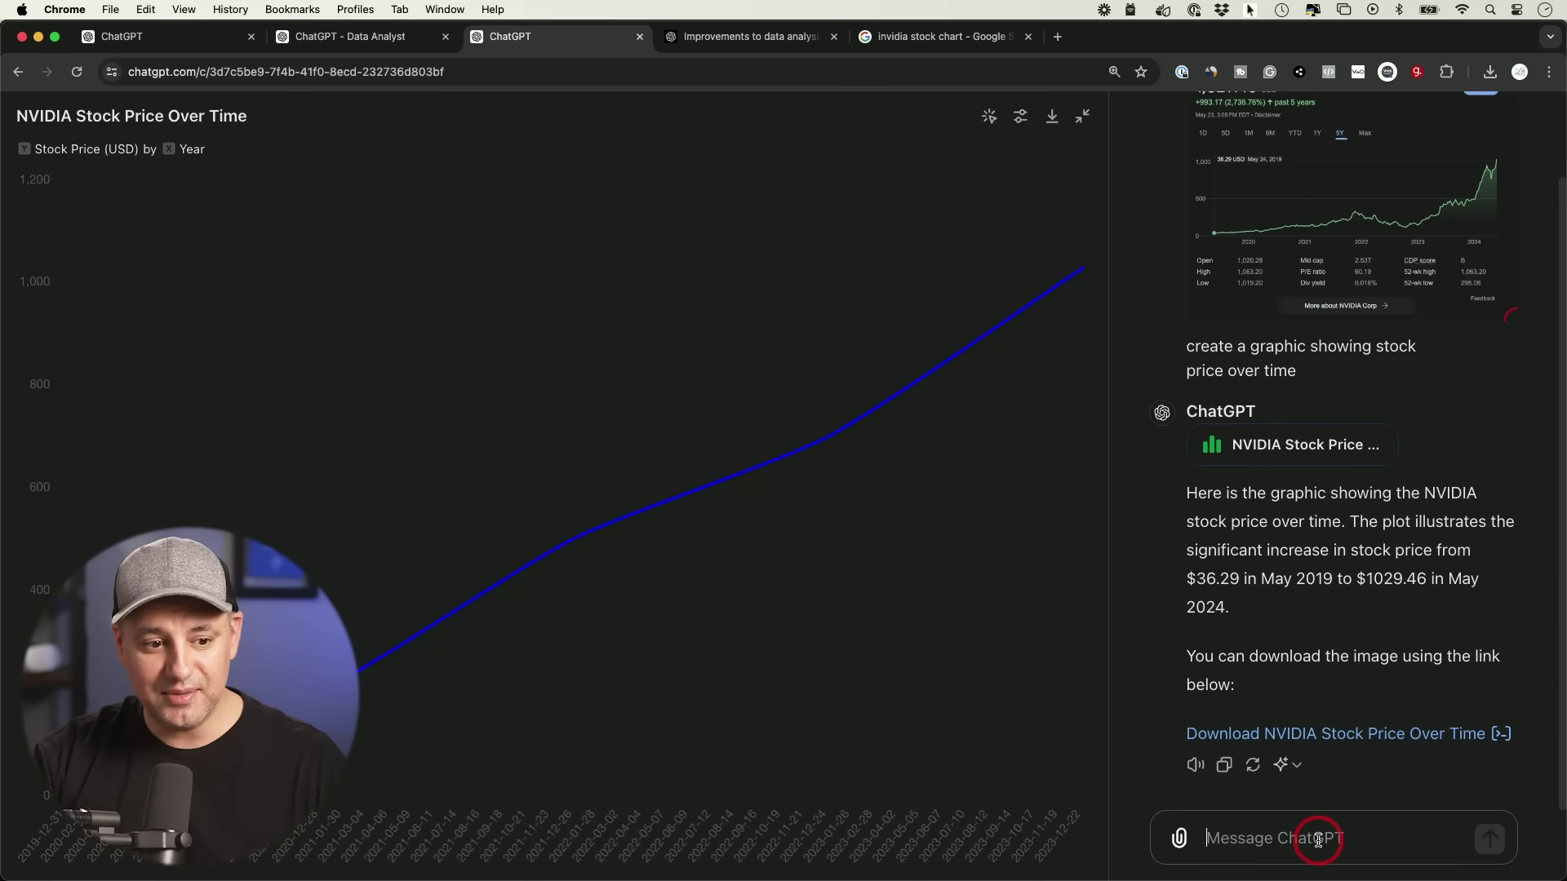
pyautogui.click(1213, 781)
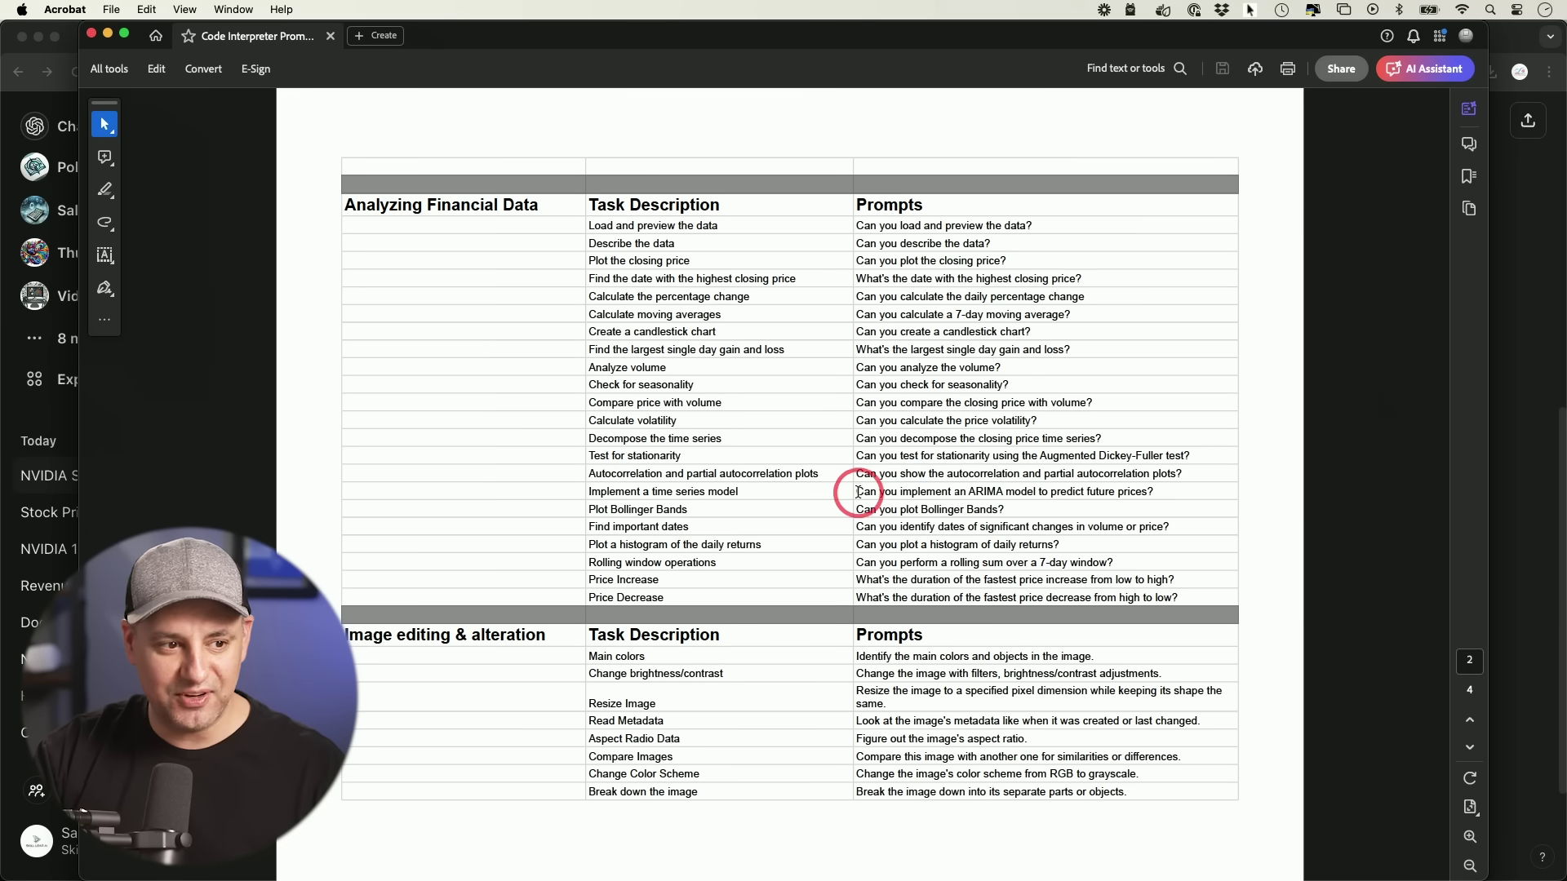
# - Highlight the PDF prompt 'Can you implement an ARIMA model to predict future prices?' and return to Chrome
pyautogui.moveTo(858, 491); pyautogui.dragTo(1154, 492)
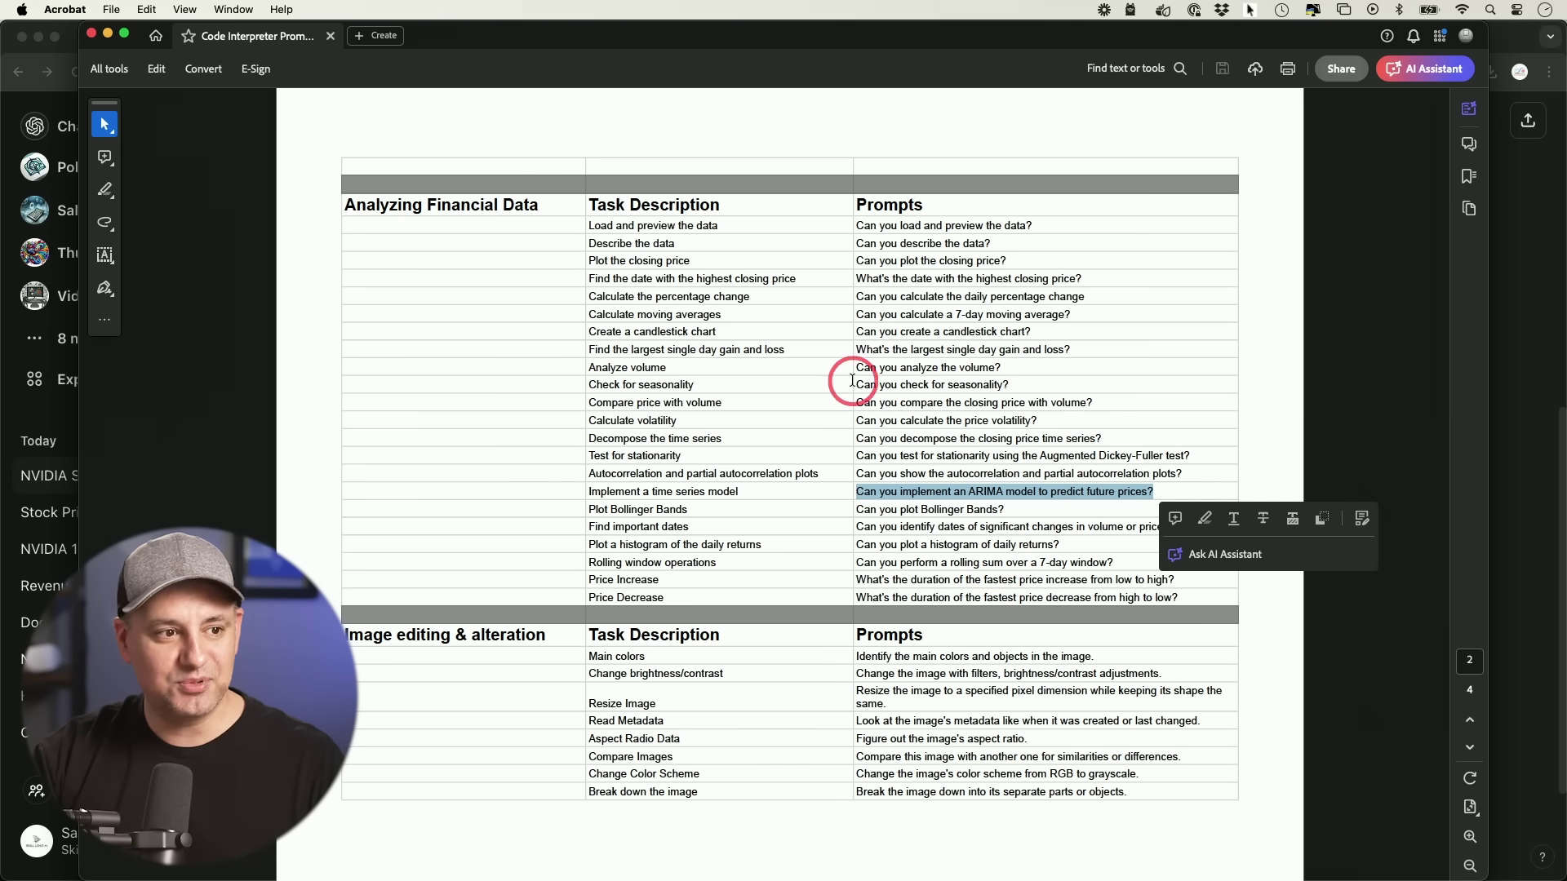
pyautogui.scroll(3, 849, 408)
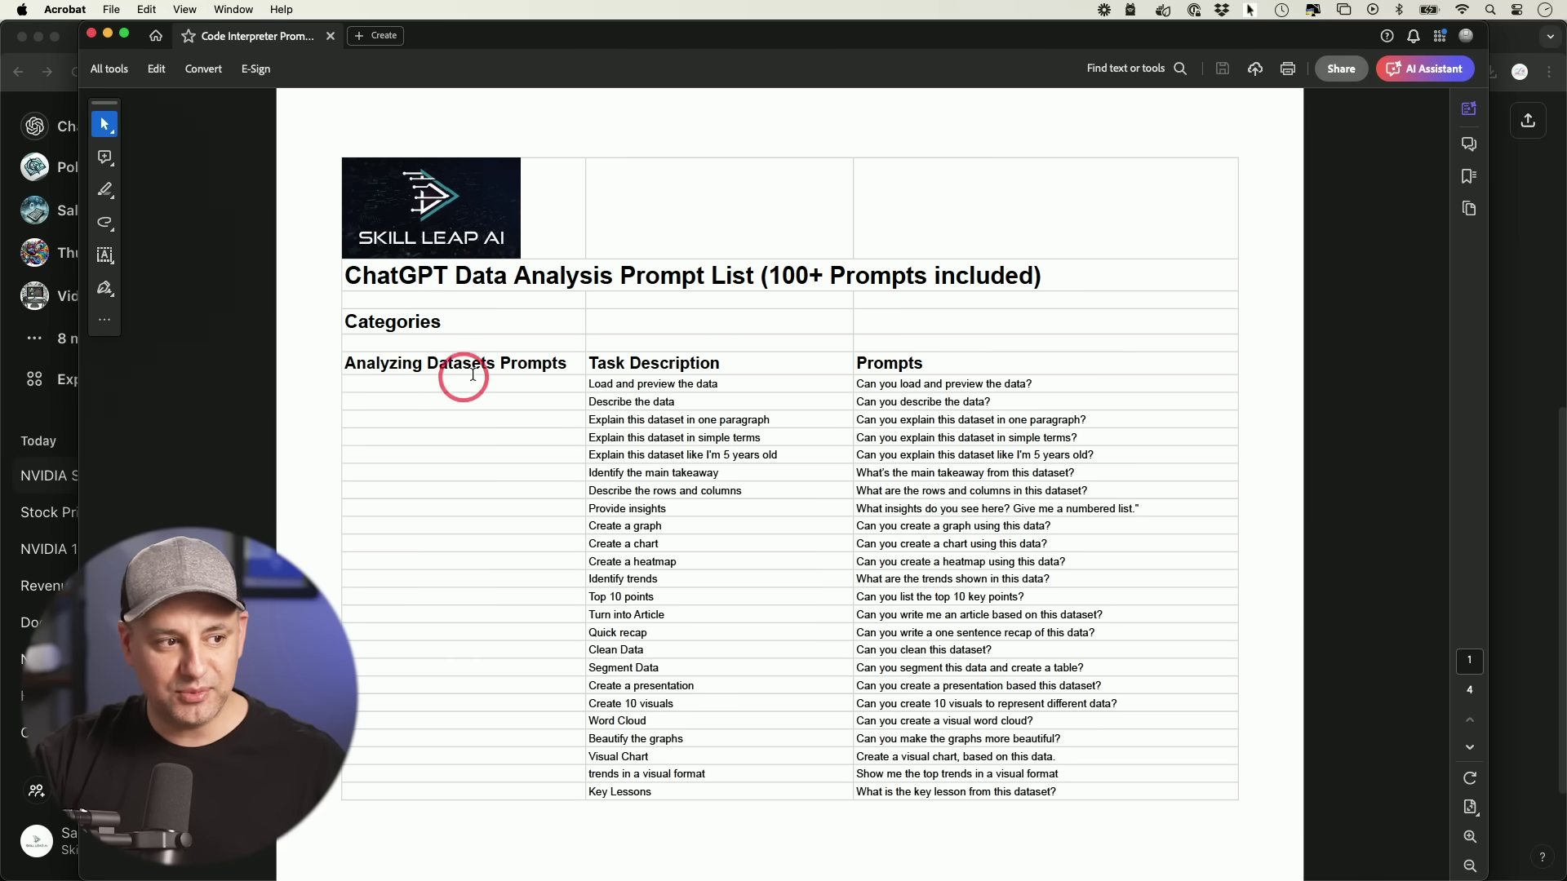
pyautogui.scroll(-3, 699, 410)
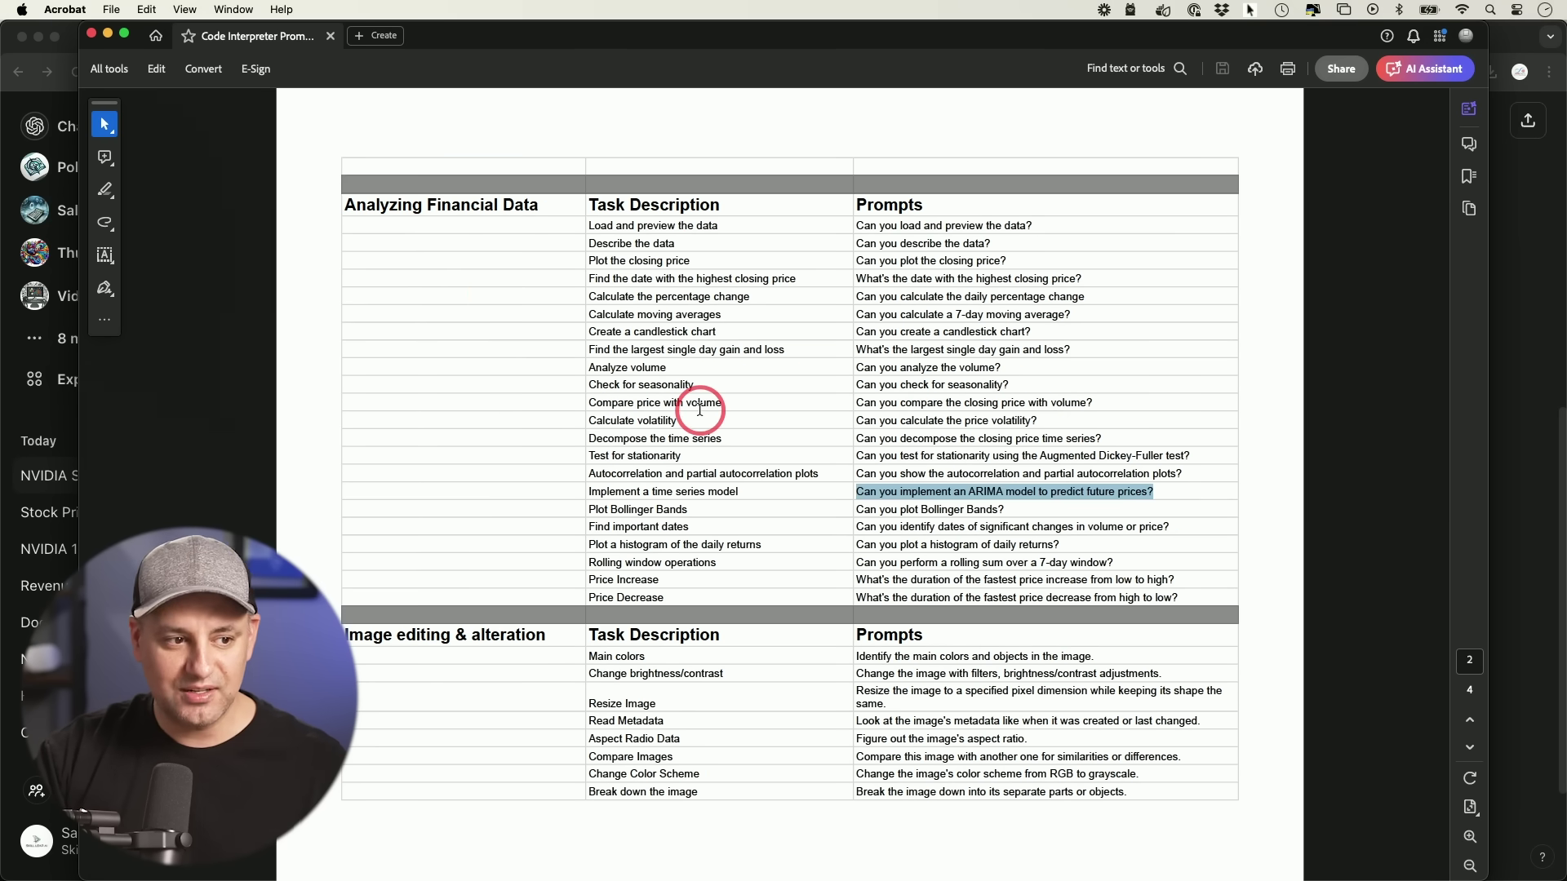
pyautogui.click(1533, 484)
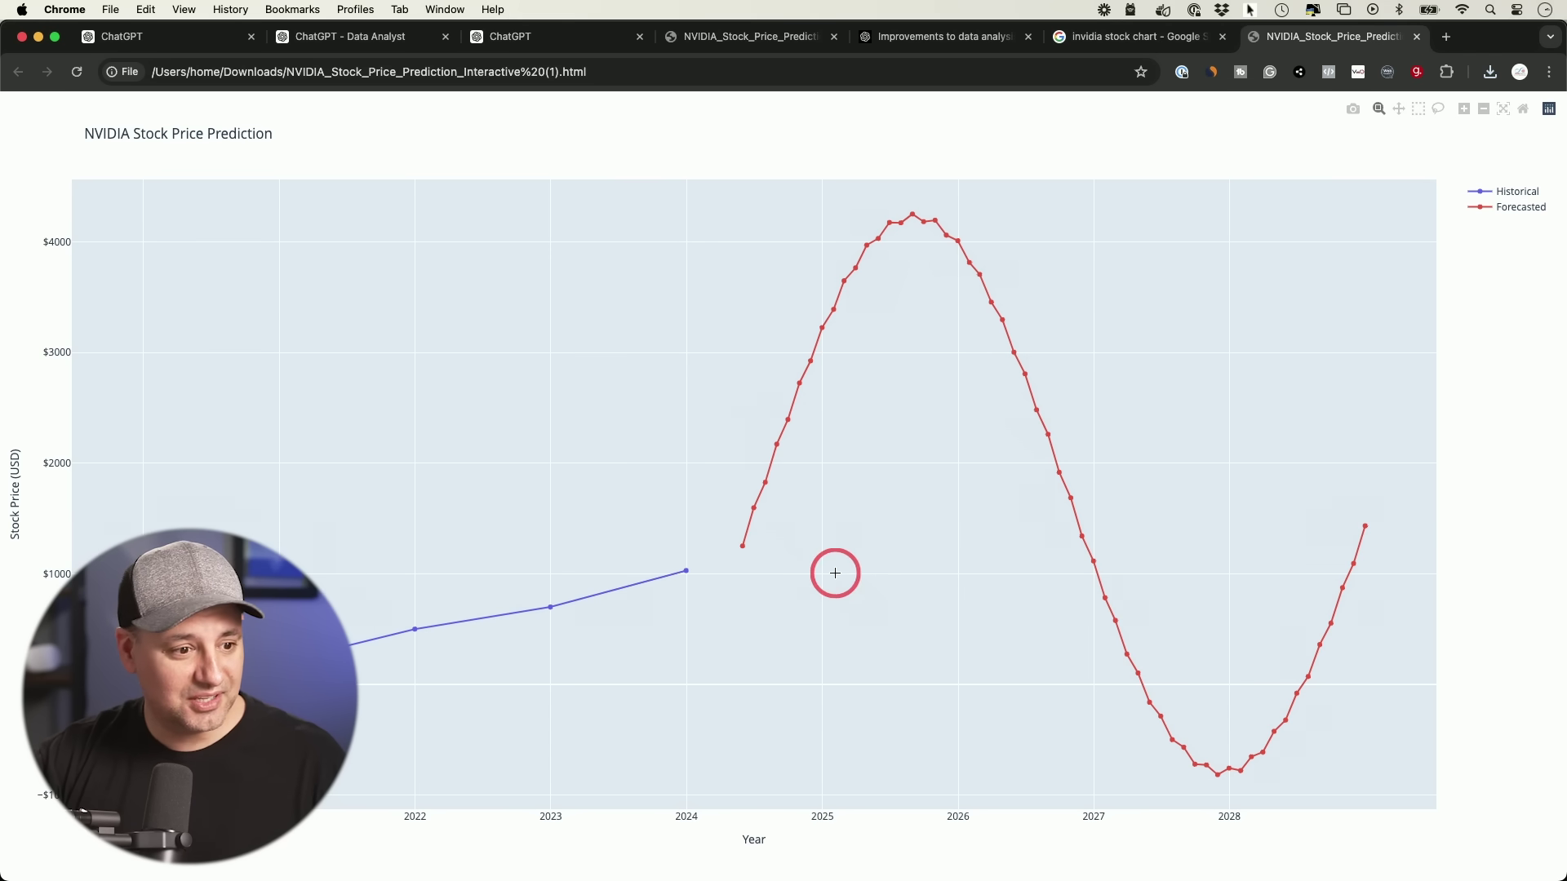
# - Inspect the forecast values on the interactive NVIDIA Stock Price Prediction chart through 2028
pyautogui.moveTo(917, 222)
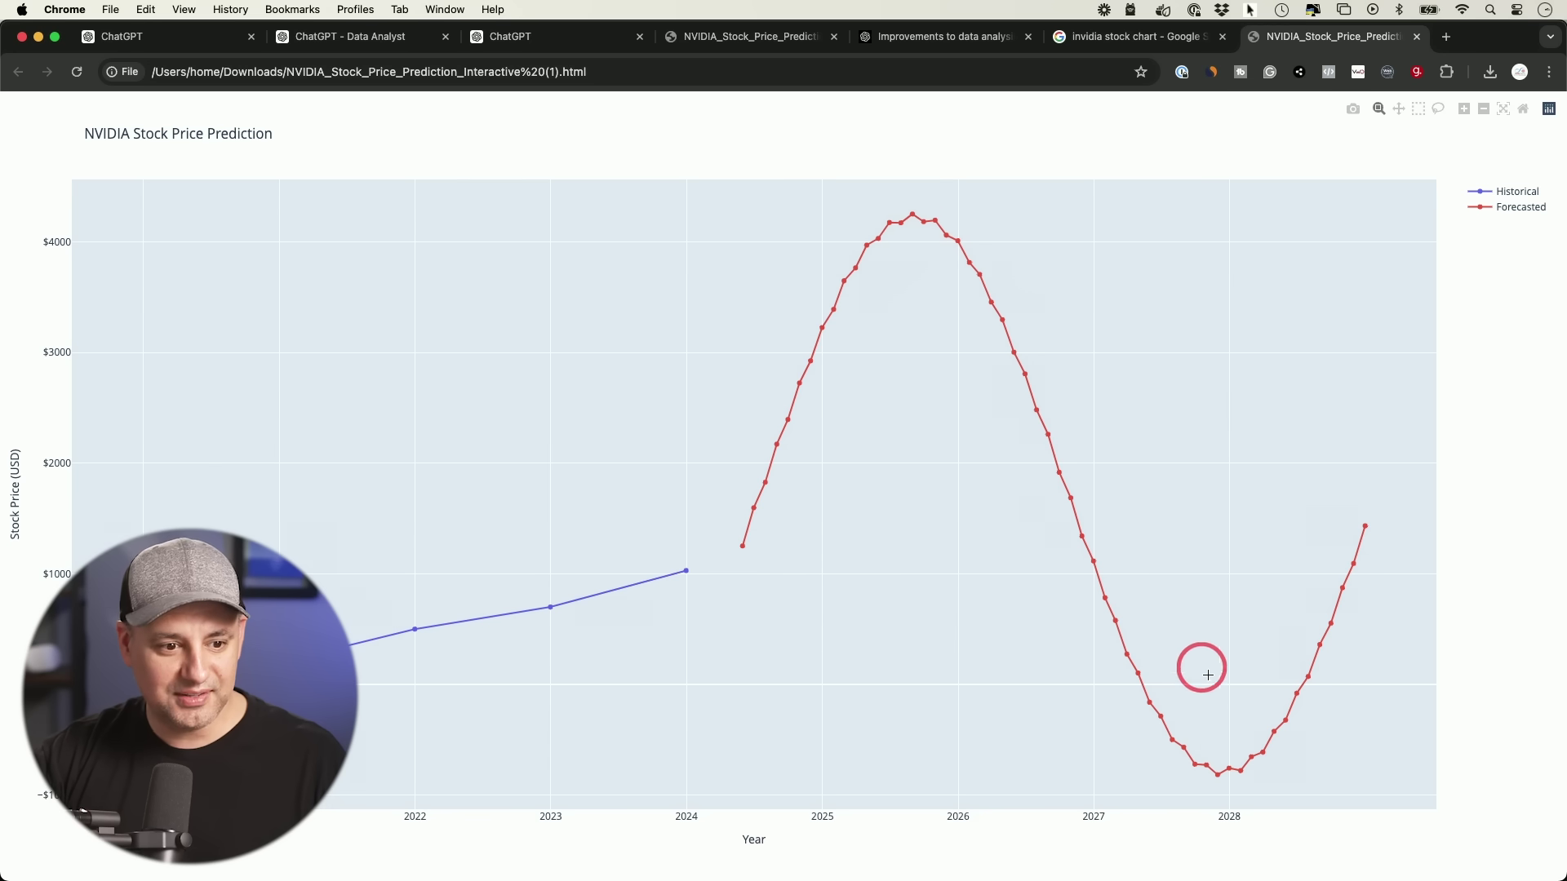
pyautogui.moveTo(1232, 774)
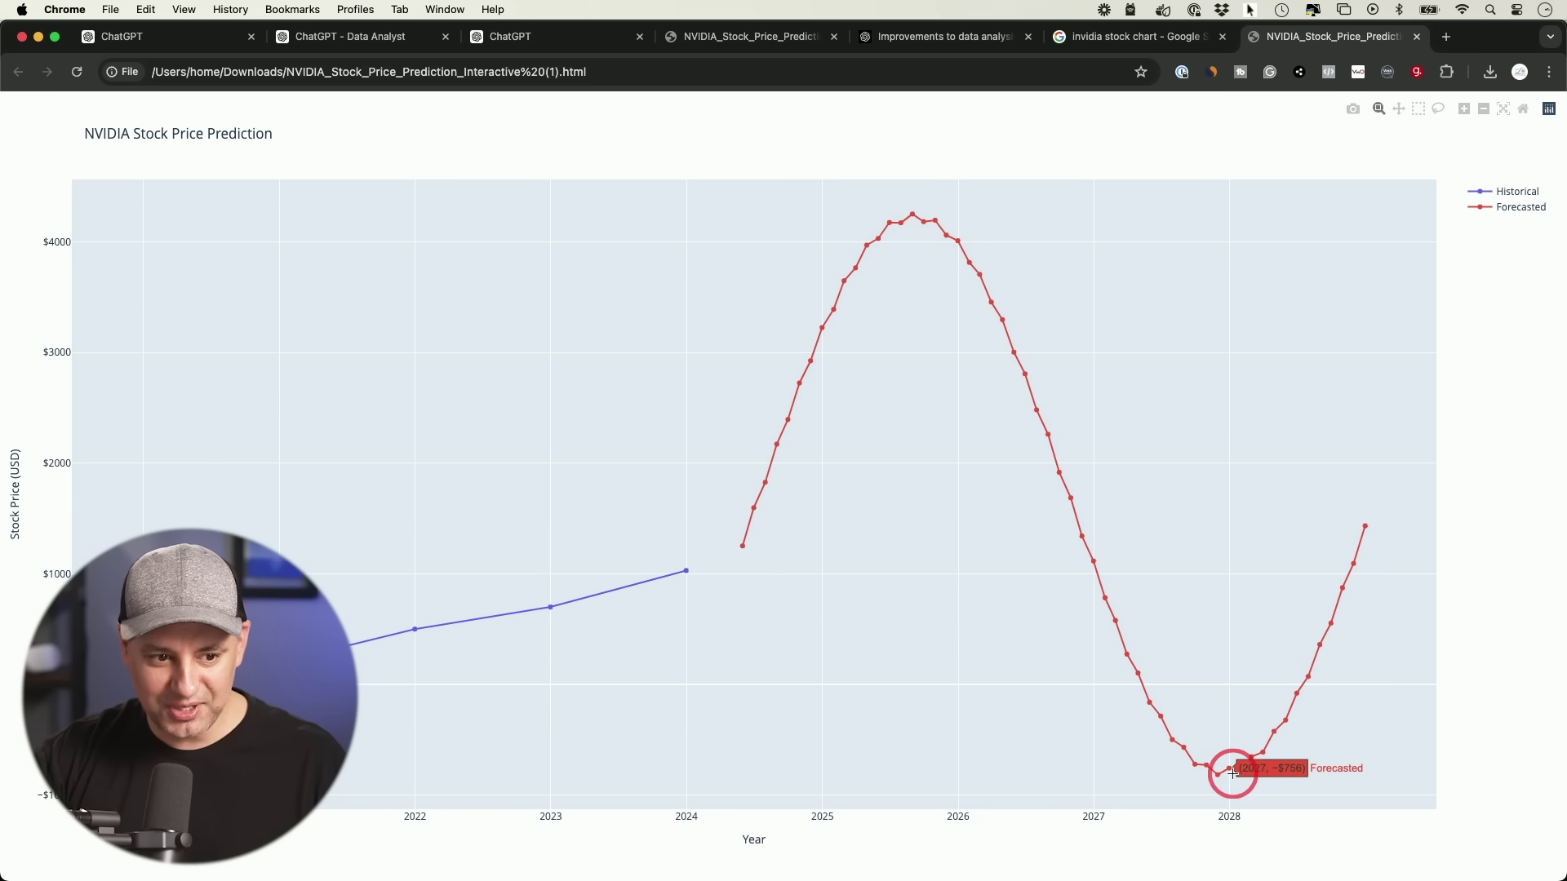